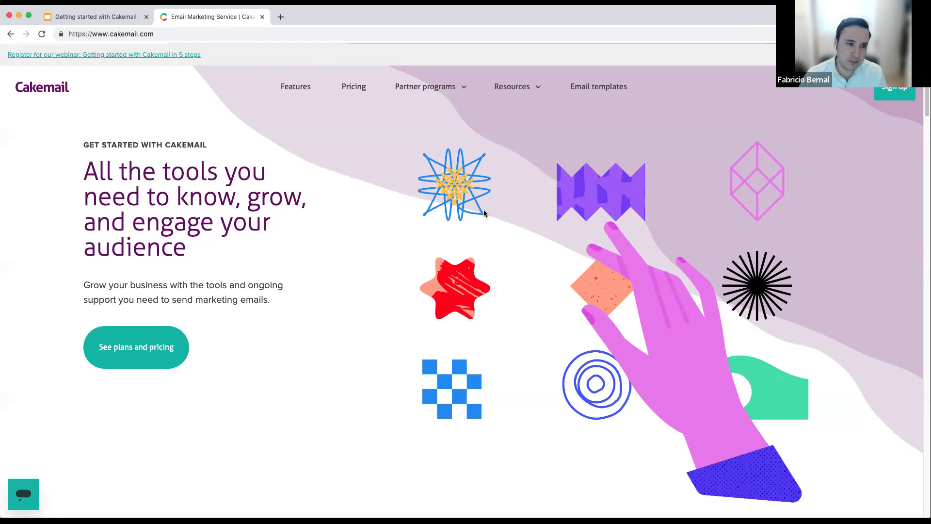
Step: Open the sign-up page and look over the email address and password fields for a new free account
{"action": "left_click", "coordinate": [895, 96]}
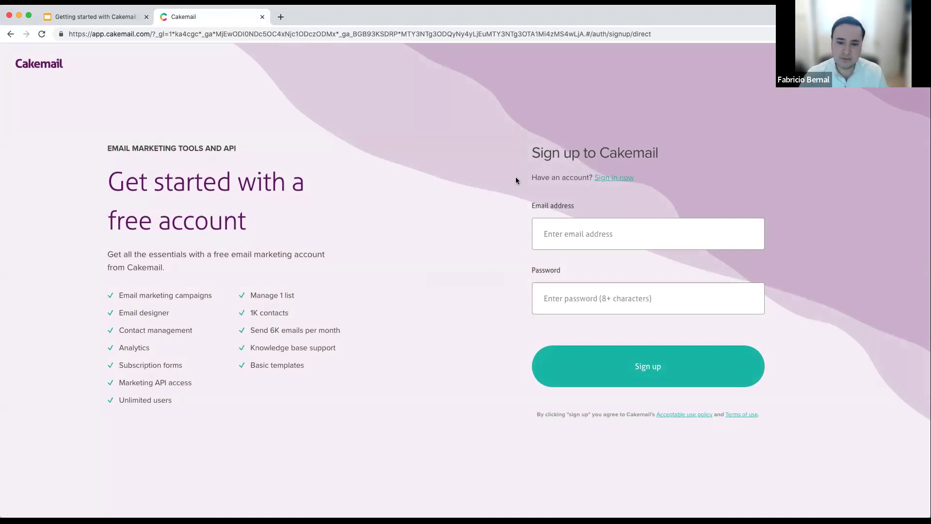
{"action": "left_click", "coordinate": [563, 231]}
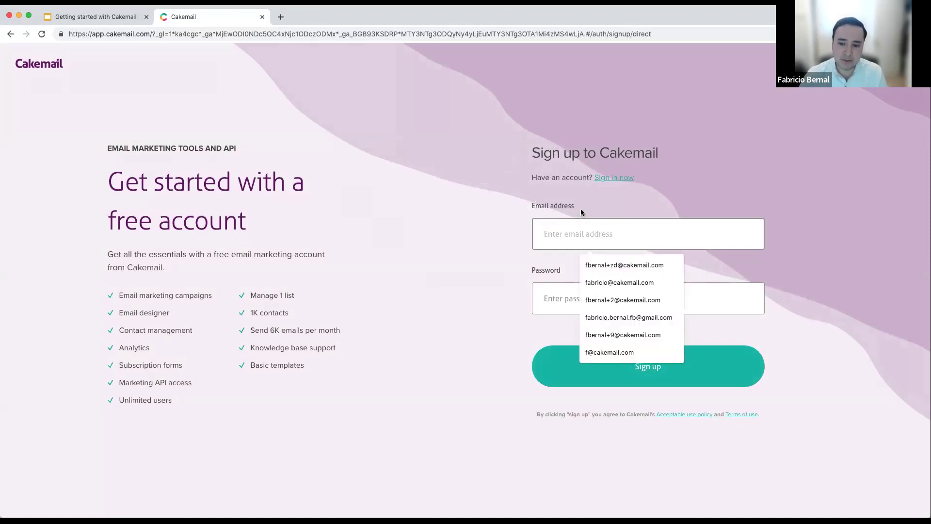
{"action": "left_click", "coordinate": [572, 296]}
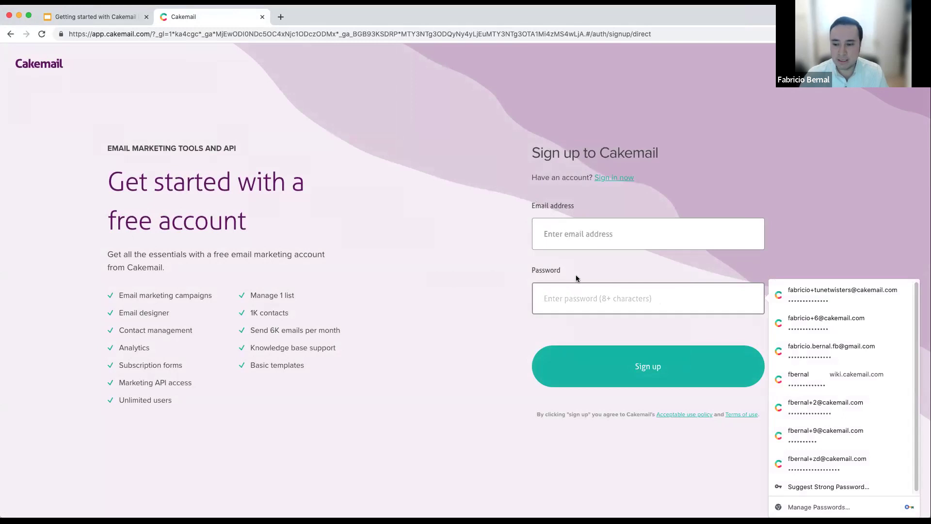
{"action": "left_click", "coordinate": [580, 262]}
{"action": "left_click", "coordinate": [586, 292]}
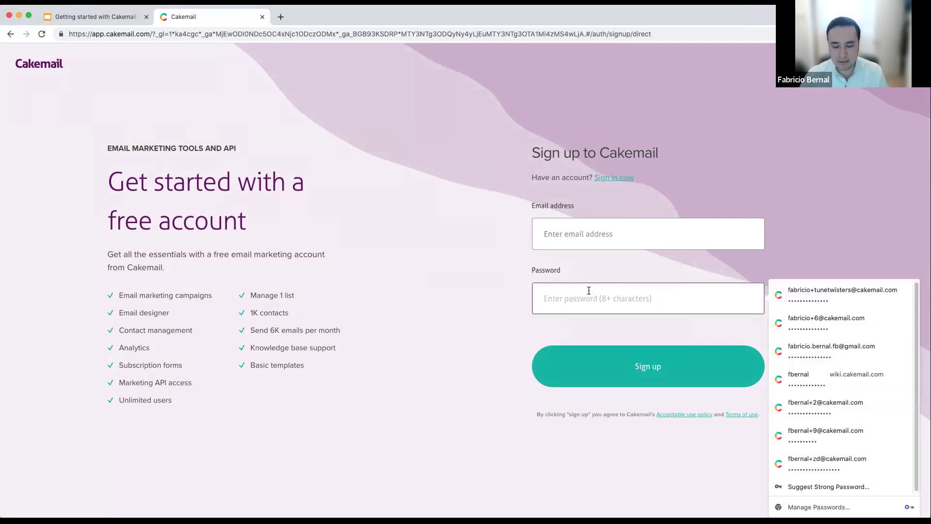
{"action": "type", "text": "a"}
{"action": "key", "text": "BackSpace"}
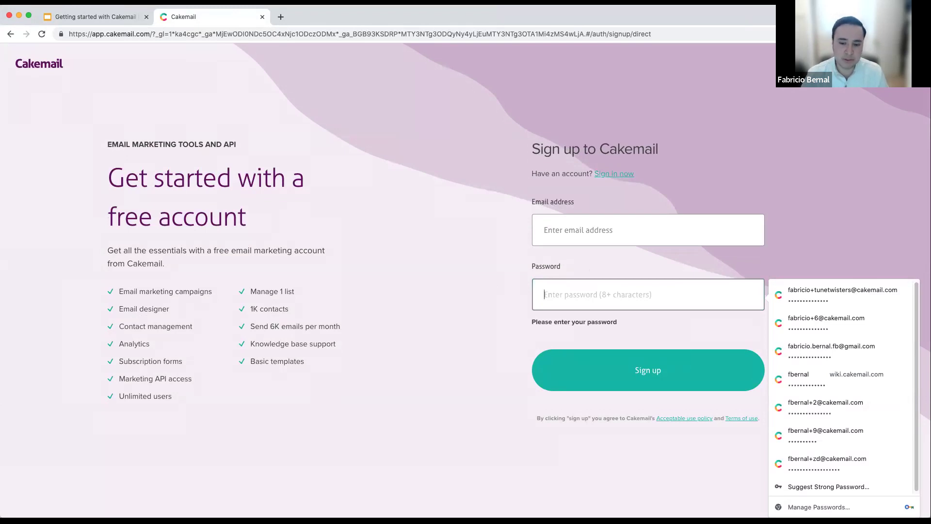
{"action": "left_click", "coordinate": [464, 278]}
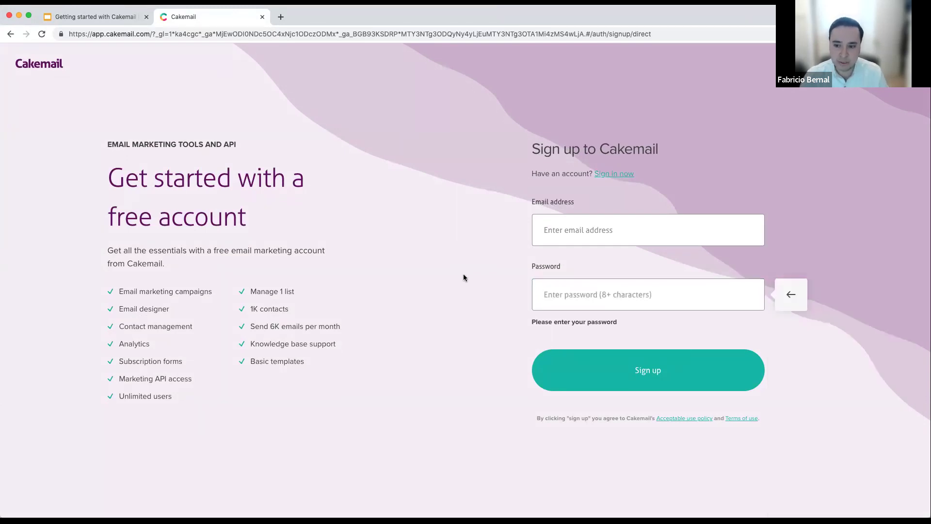
Step: Go to the sign-in page, fill in the saved email address and account password, and sign in
{"action": "left_click", "coordinate": [60, 67]}
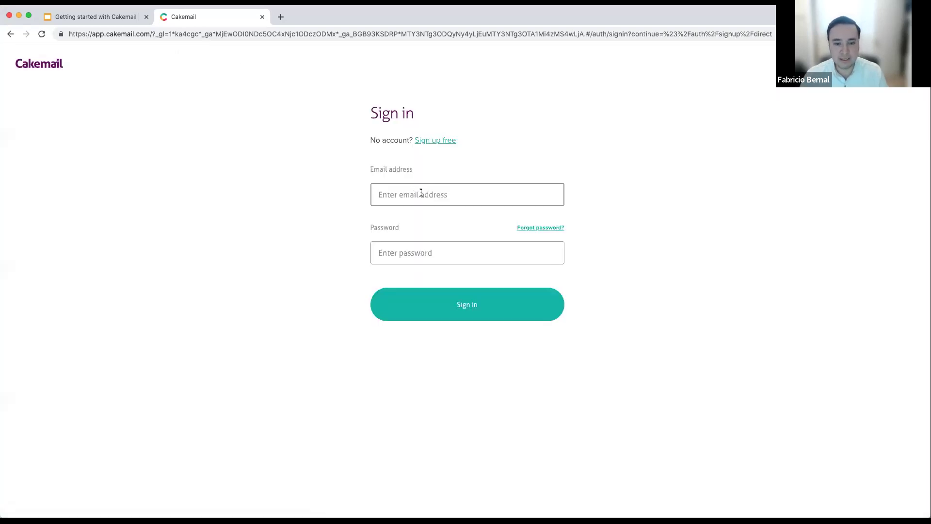
{"action": "left_click", "coordinate": [417, 248]}
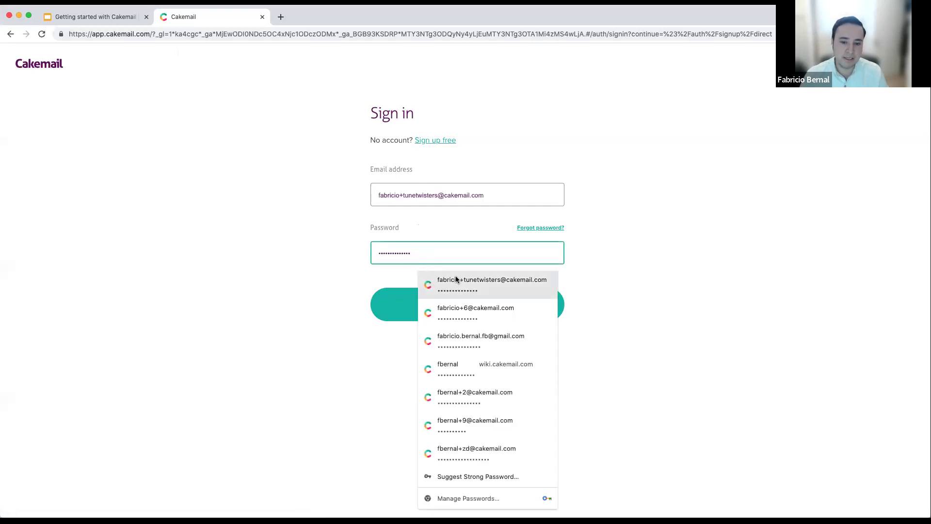
{"action": "left_click", "coordinate": [455, 279]}
{"action": "left_click", "coordinate": [455, 295]}
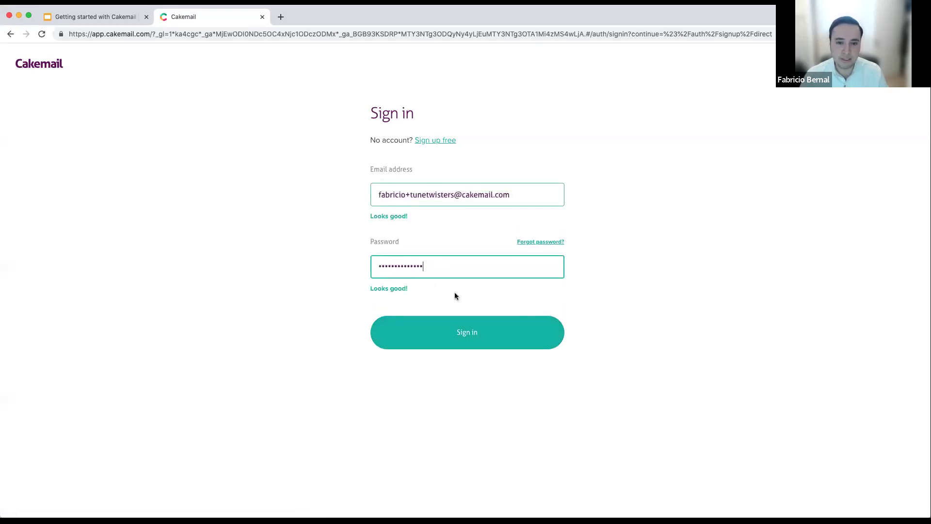
{"action": "left_click", "coordinate": [456, 334]}
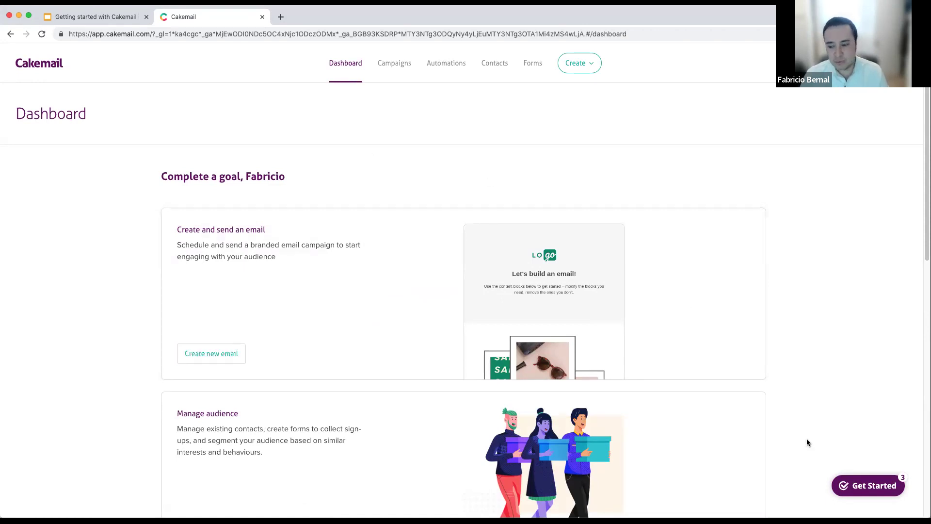
Step: Review the tasks in the Getting Started checklist on the dashboard and collapse it again
{"action": "left_click", "coordinate": [862, 483]}
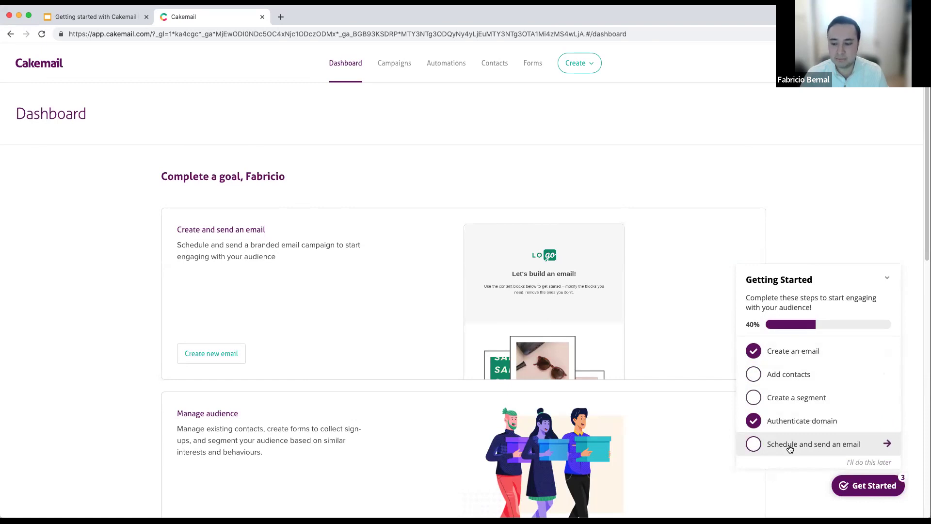
{"action": "left_click", "coordinate": [879, 485]}
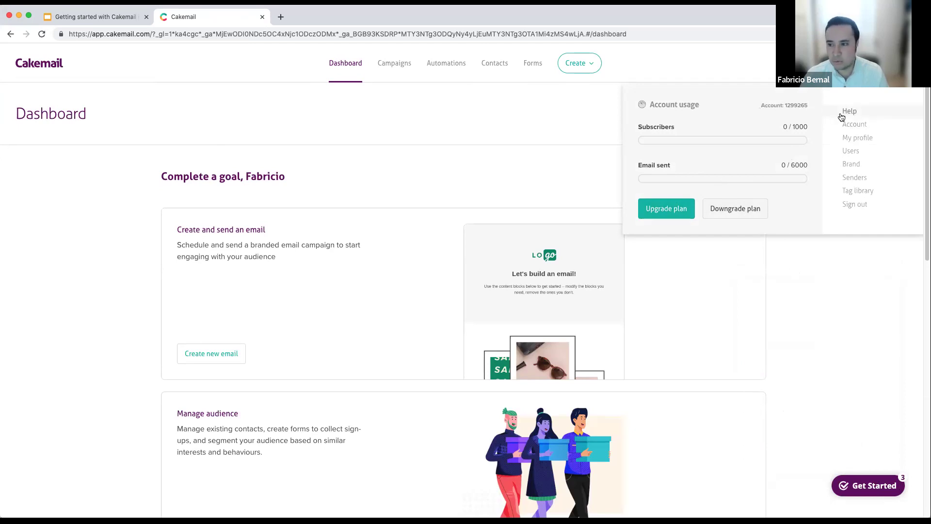
Step: Open the account profile and set the organization's legal name to "Tune Twisters", saving the change
{"action": "left_click", "coordinate": [854, 124]}
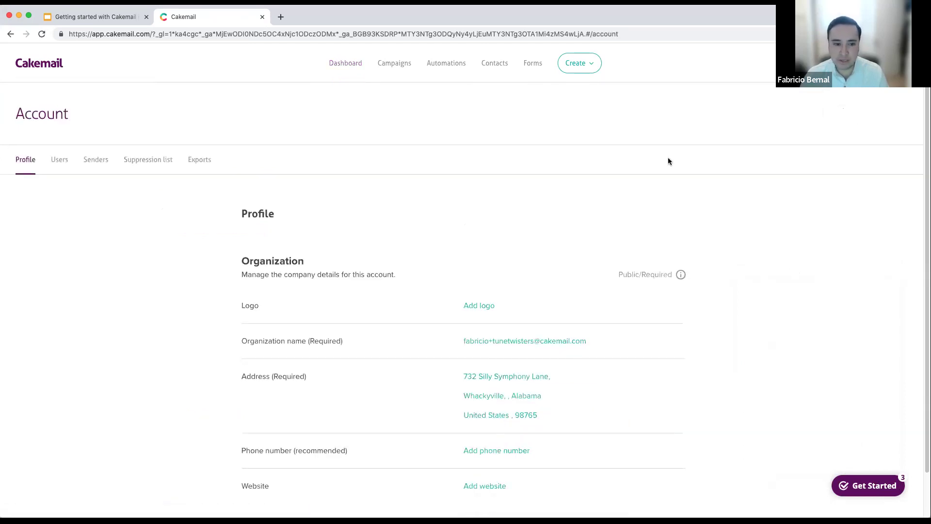
{"action": "scroll", "coordinate": [679, 247], "scroll_direction": "down", "scroll_amount": 1}
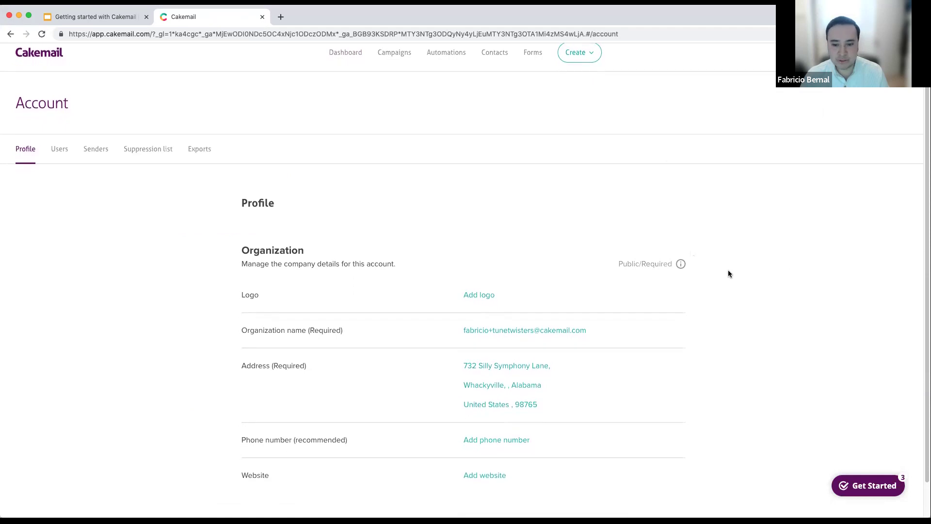
{"action": "scroll", "coordinate": [728, 271], "scroll_direction": "down", "scroll_amount": 2}
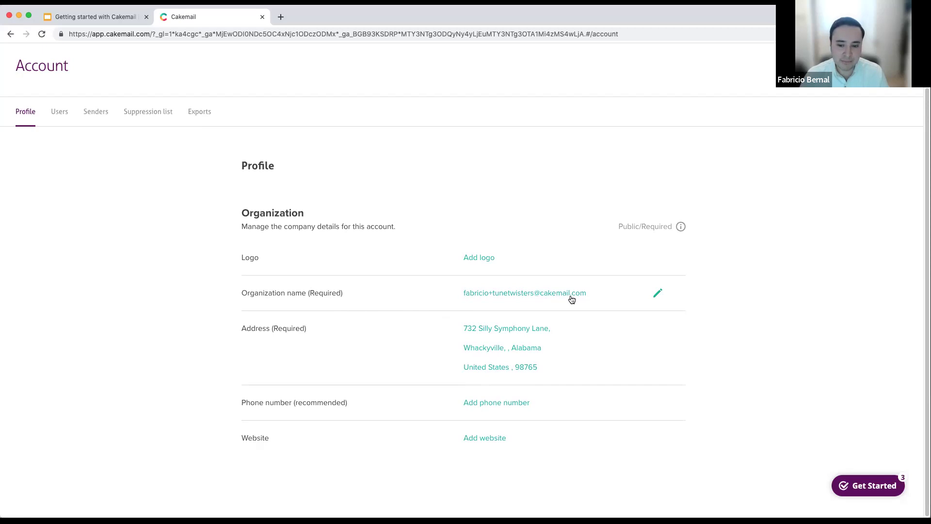
{"action": "left_click", "coordinate": [658, 293]}
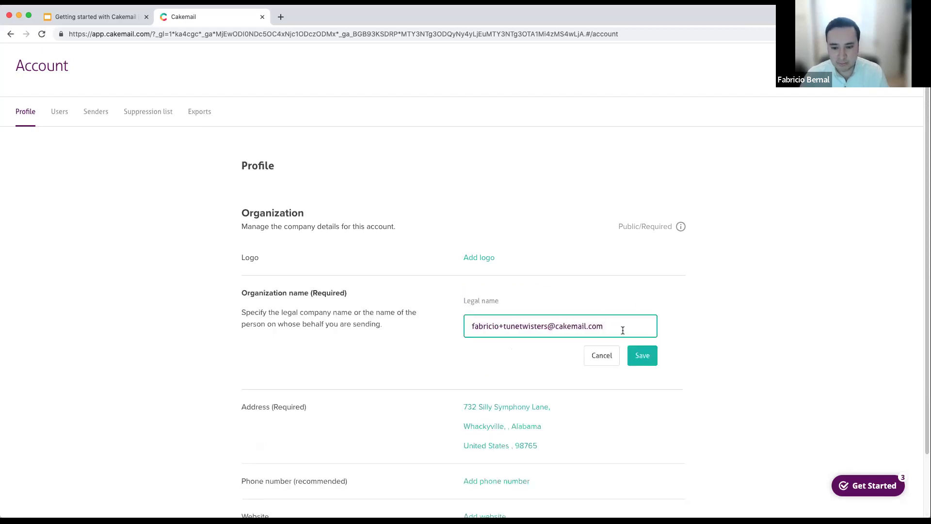
{"action": "left_click_drag", "start_coordinate": [607, 325], "coordinate": [464, 325]}
{"action": "type", "text": "T"}
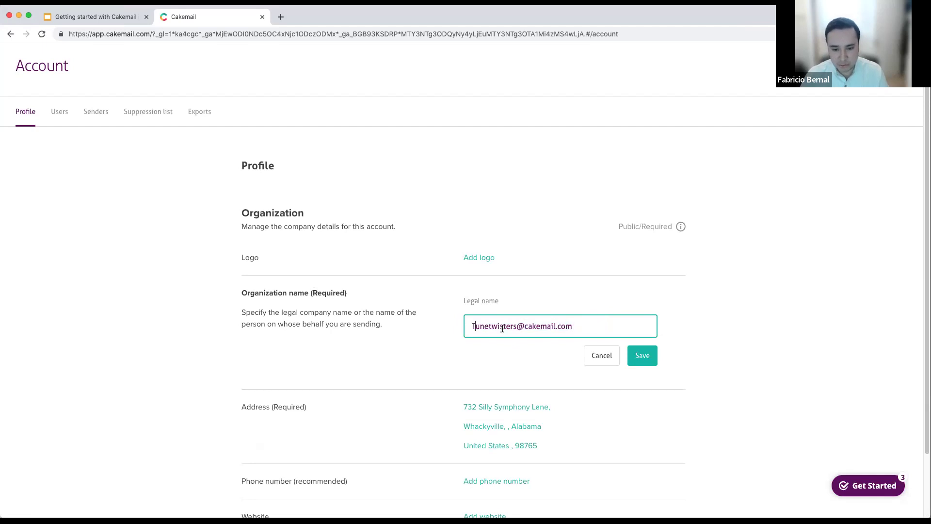
{"action": "left_click", "coordinate": [489, 327]}
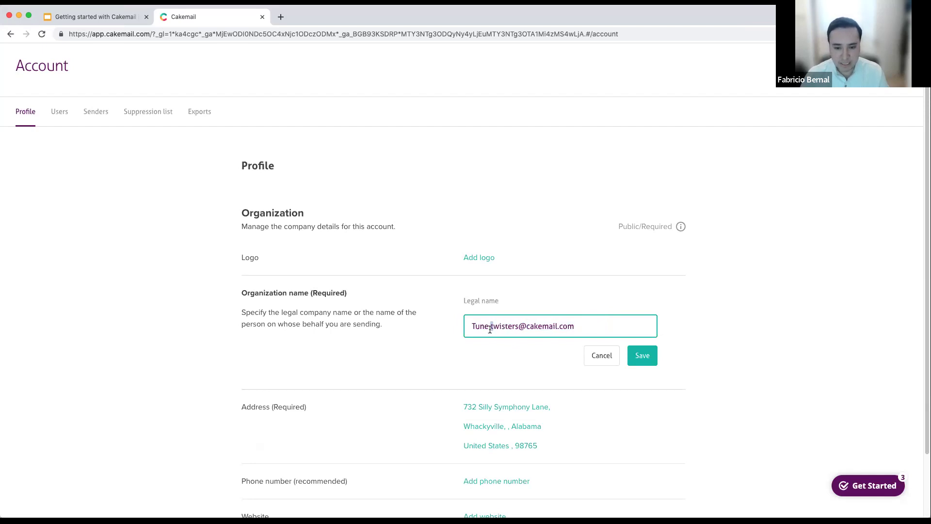
{"action": "key", "text": "Delete"}
{"action": "type", "text": "T"}
{"action": "left_click_drag", "start_coordinate": [519, 326], "coordinate": [621, 326]}
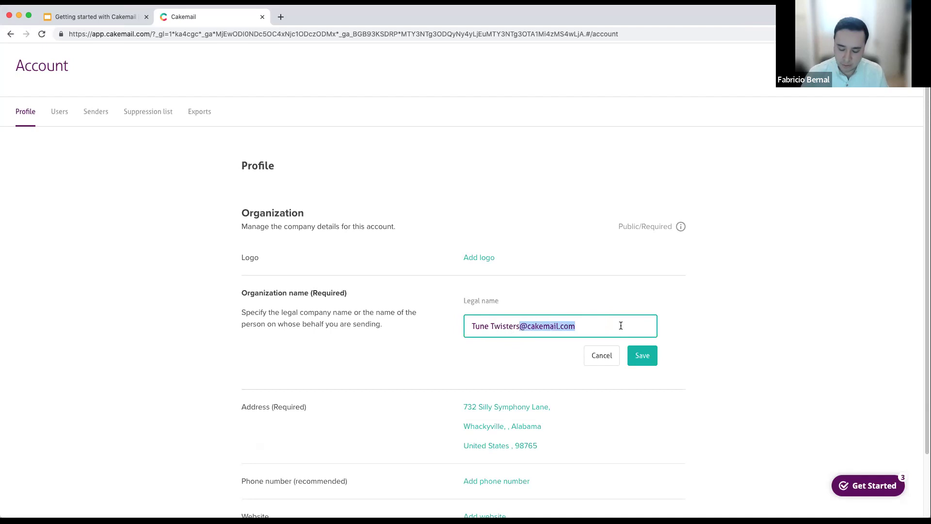
{"action": "key", "text": "BackSpace"}
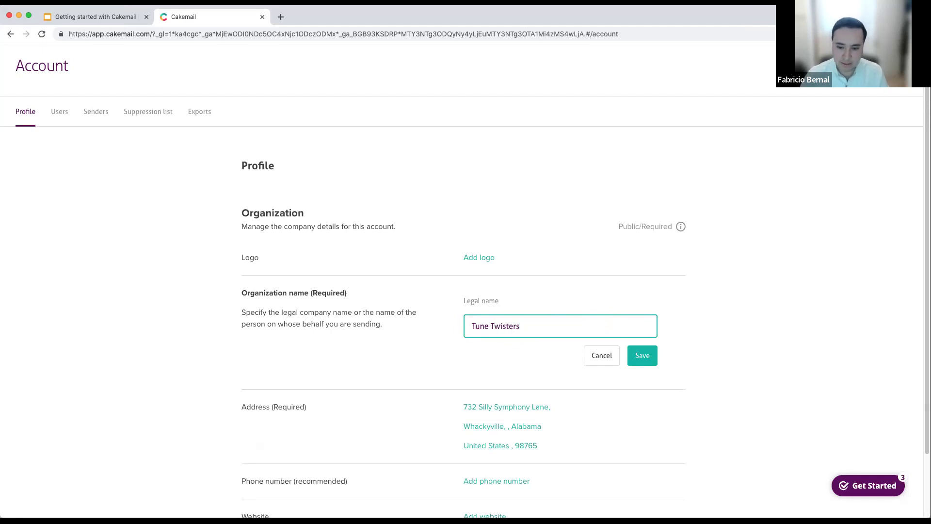
{"action": "left_click", "coordinate": [641, 354]}
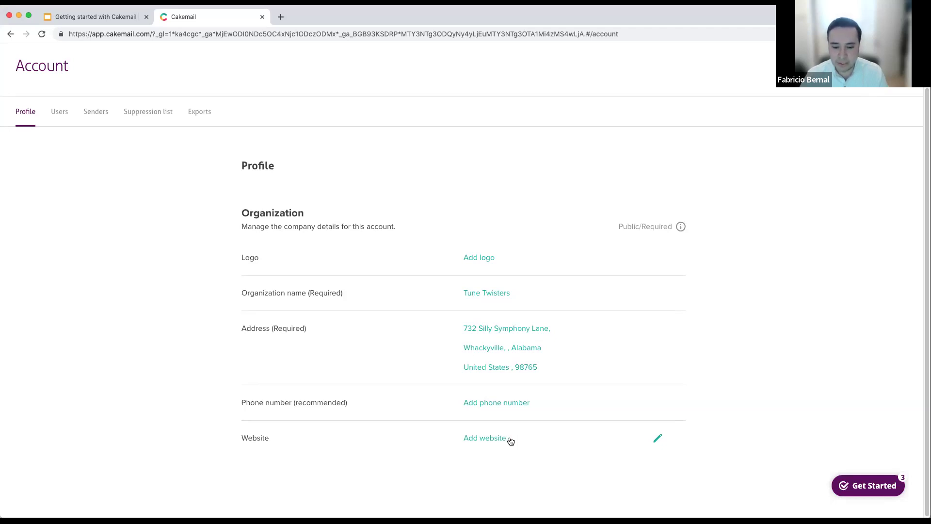
Step: Upload the colourful musical-instruments JPEG as the organization's logo and save it
{"action": "scroll", "coordinate": [510, 440], "scroll_direction": "up", "scroll_amount": 1}
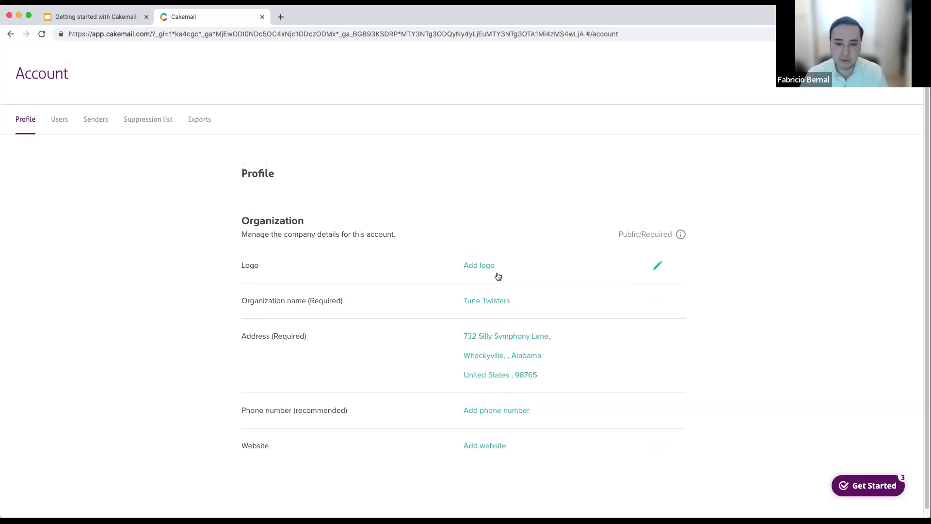
{"action": "left_click", "coordinate": [657, 265]}
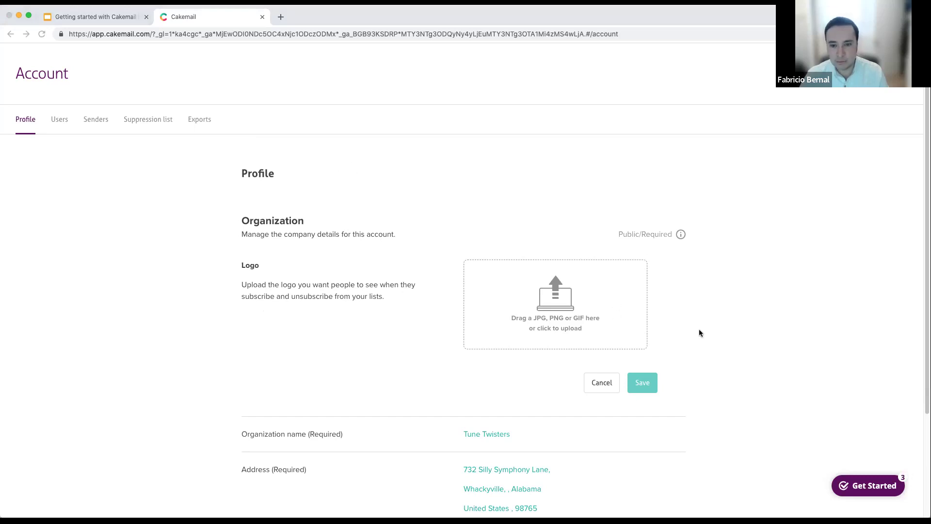
{"action": "scroll", "coordinate": [686, 352], "scroll_direction": "down", "scroll_amount": 1}
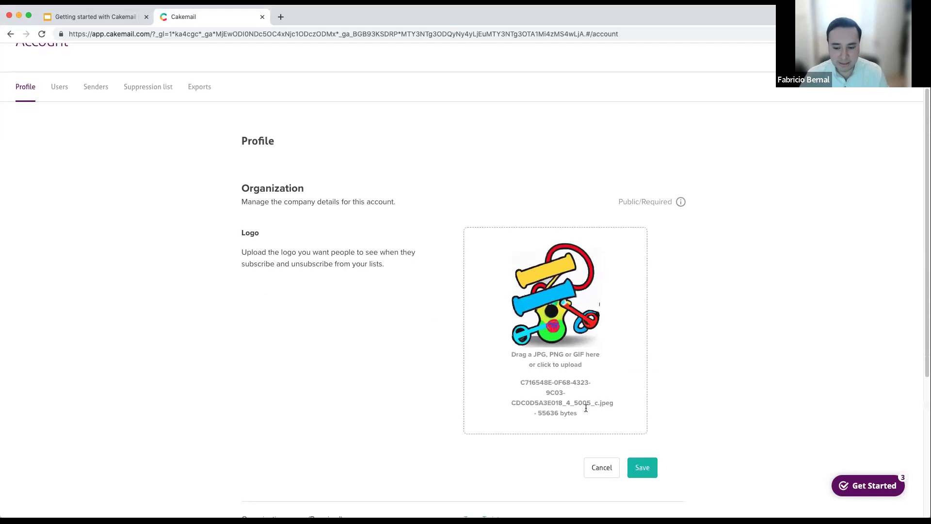
{"action": "left_click", "coordinate": [644, 466]}
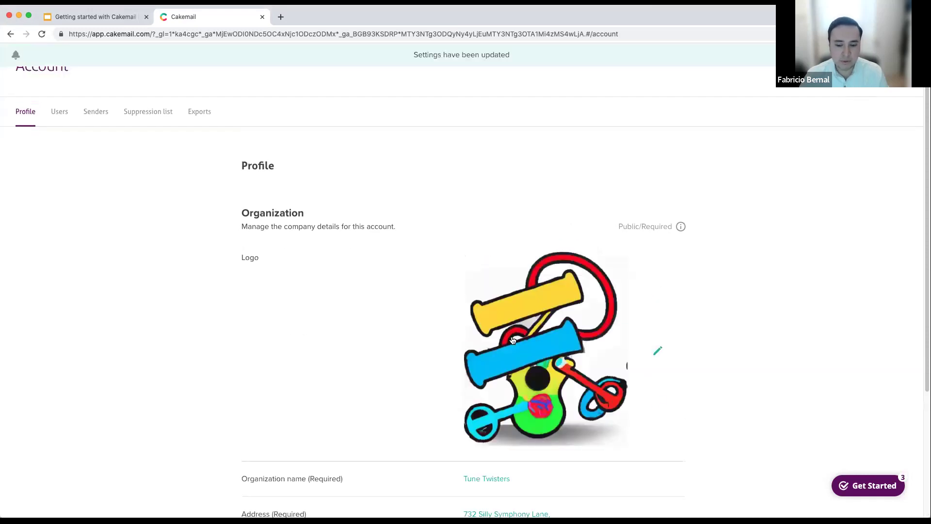
Step: Open the account's user list and examine the form for inviting a new user
{"action": "scroll", "coordinate": [489, 340], "scroll_direction": "up", "scroll_amount": 3}
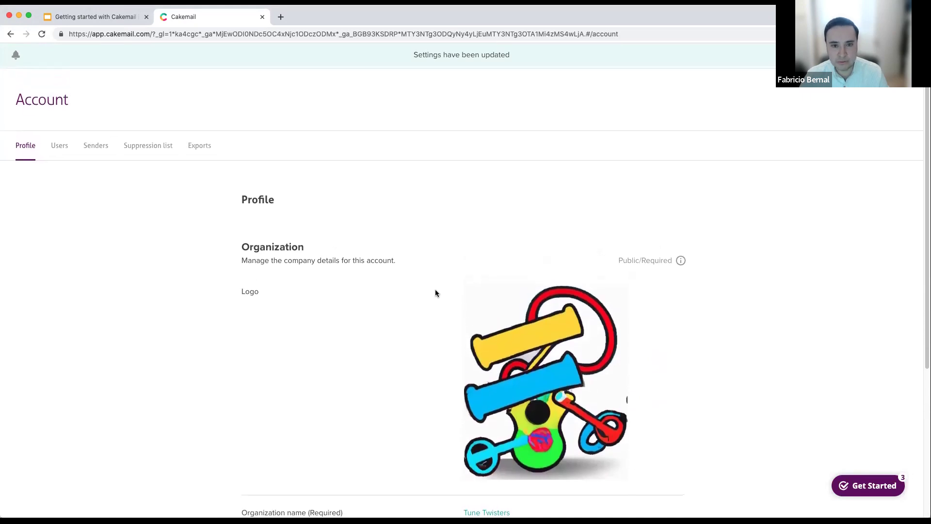
{"action": "scroll", "coordinate": [398, 285], "scroll_direction": "down", "scroll_amount": 3}
{"action": "scroll", "coordinate": [100, 172], "scroll_direction": "up", "scroll_amount": 4}
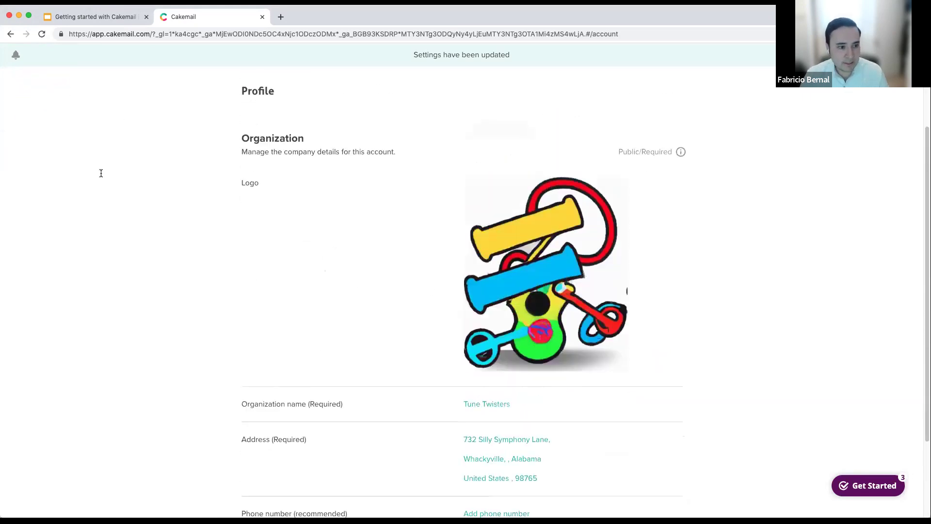
{"action": "scroll", "coordinate": [68, 162], "scroll_direction": "up", "scroll_amount": 1}
{"action": "left_click", "coordinate": [60, 152]}
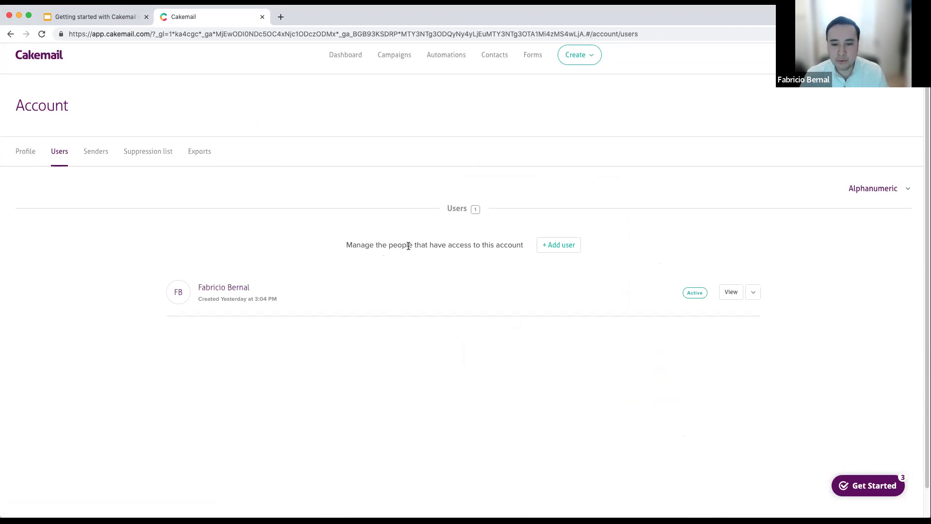
{"action": "scroll", "coordinate": [412, 247], "scroll_direction": "up", "scroll_amount": 1}
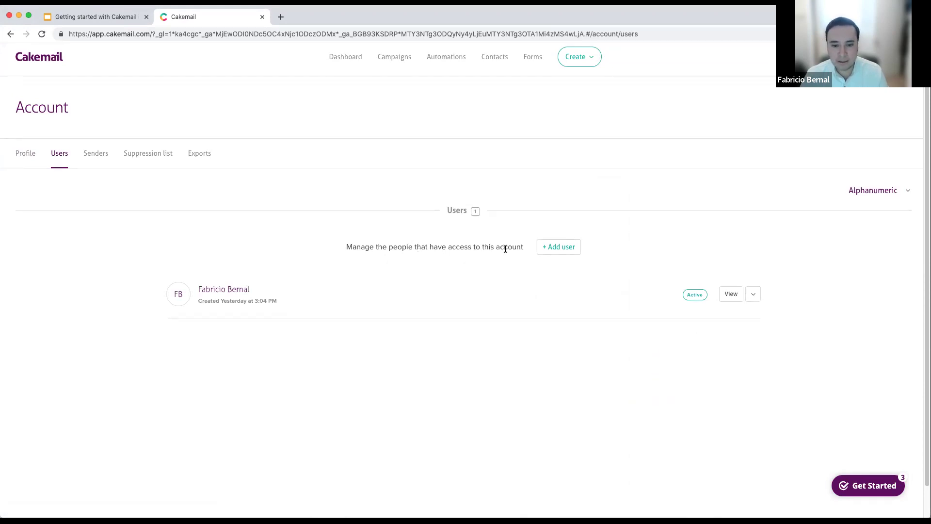
{"action": "left_click", "coordinate": [557, 247]}
{"action": "left_click", "coordinate": [479, 226]}
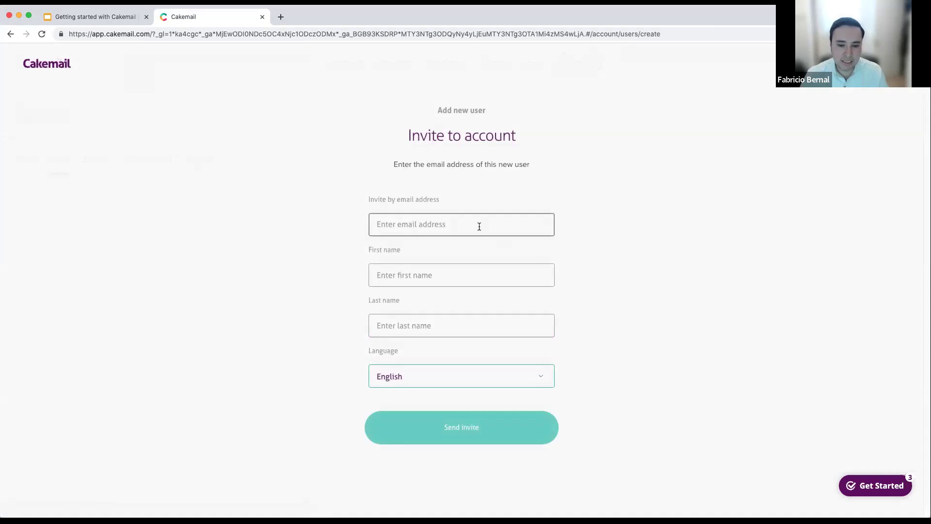
{"action": "left_click", "coordinate": [732, 160]}
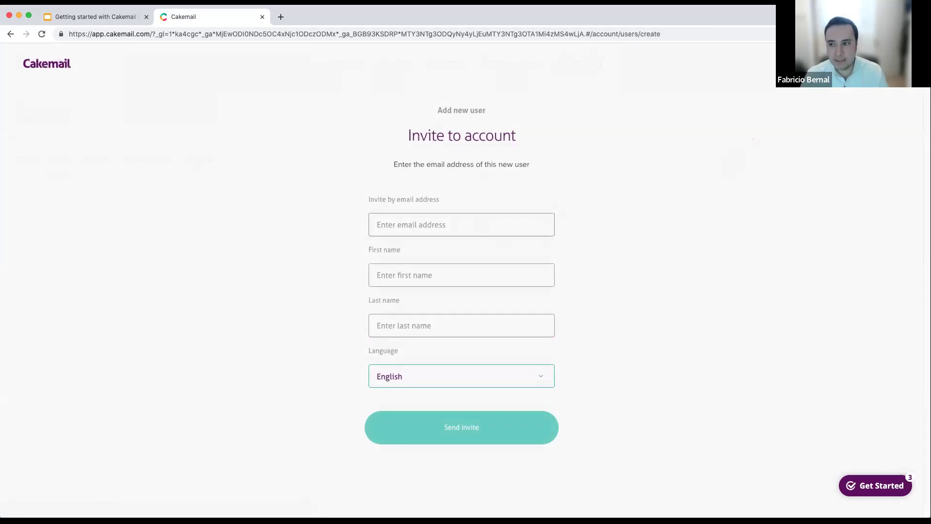
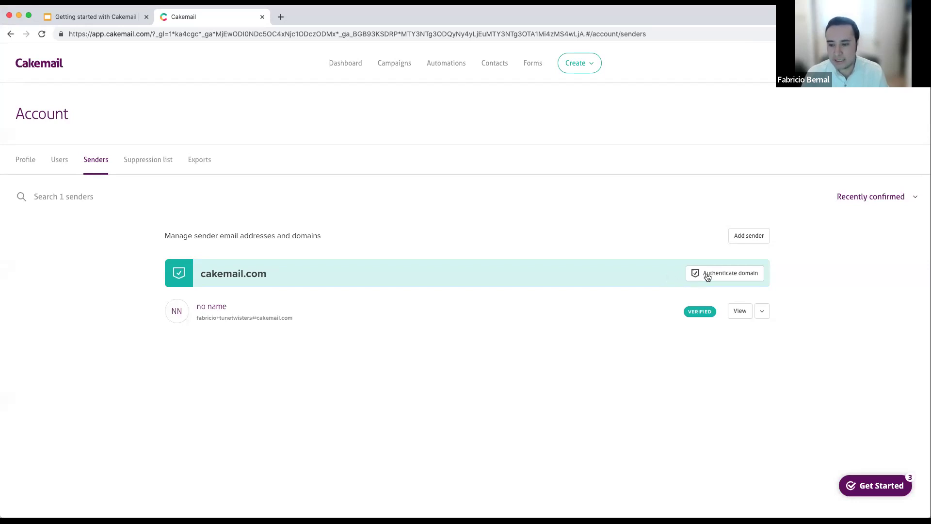
Step: View the authentication steps for the cakemail.com domain, return to the senders, and open the account's suppression list
{"action": "left_click", "coordinate": [707, 274]}
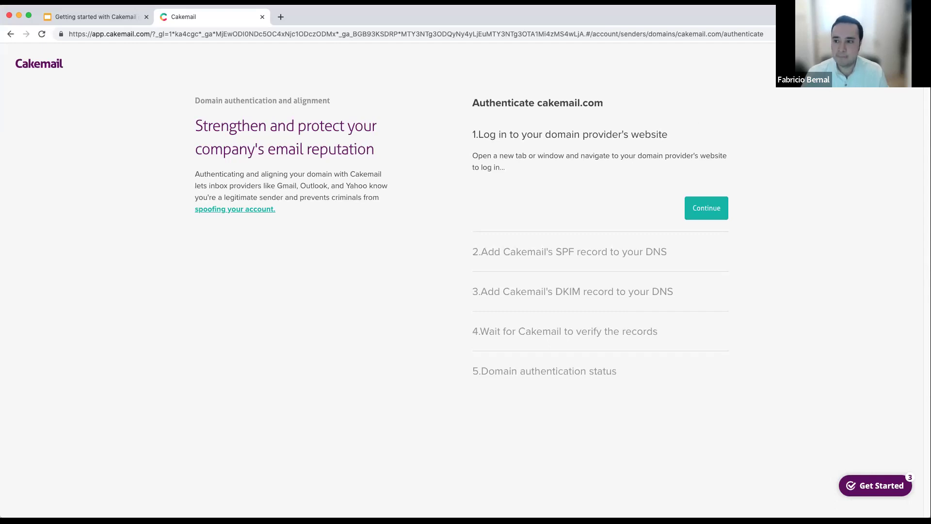
{"action": "key", "text": "super+bracketleft"}
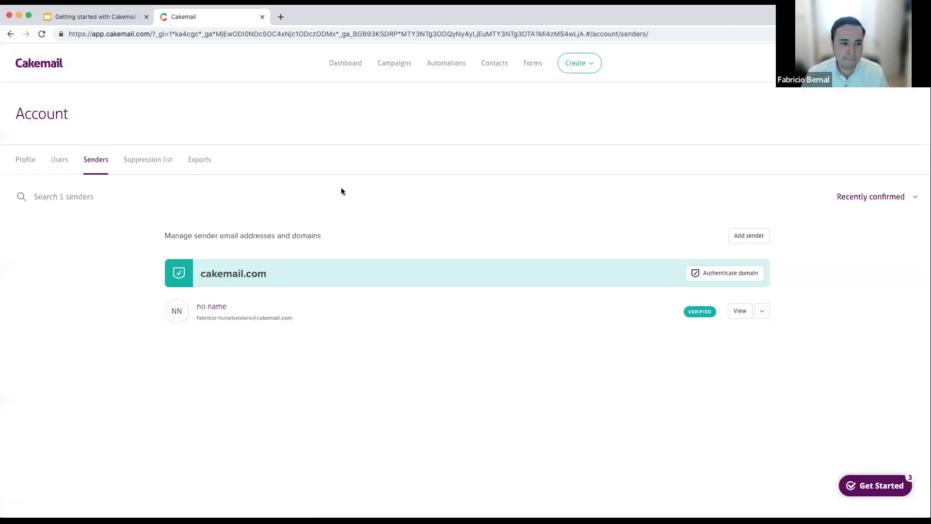
{"action": "left_click", "coordinate": [166, 168]}
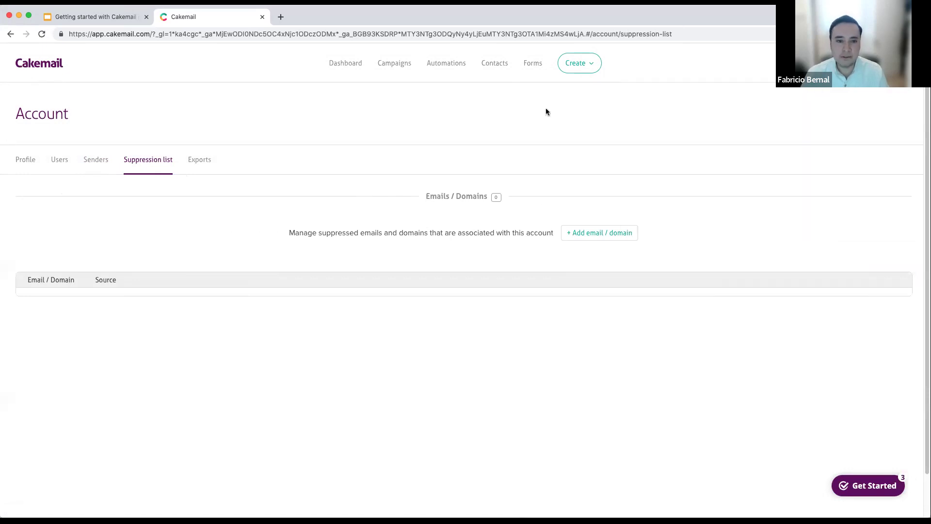
Step: Open the contacts and upload the CSV file of contacts for import into "My mailing list"
{"action": "left_click", "coordinate": [349, 71]}
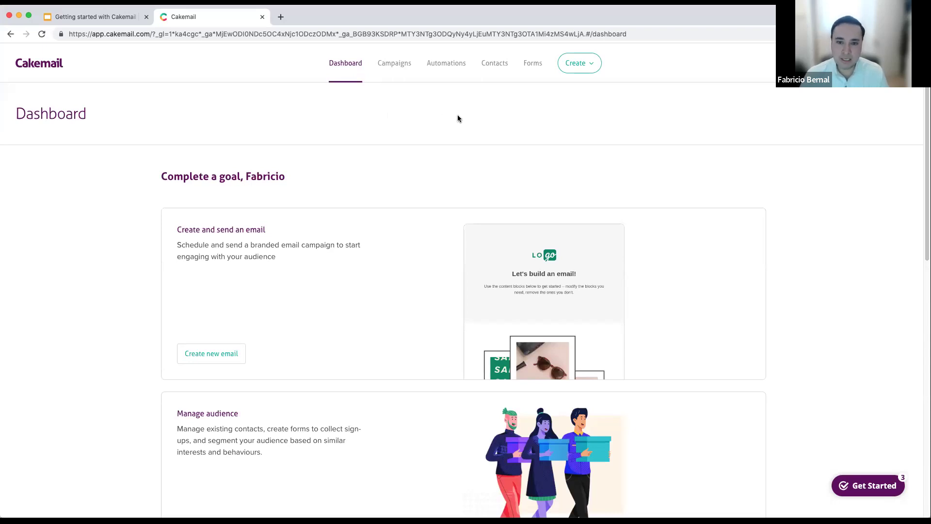
{"action": "left_click", "coordinate": [492, 66]}
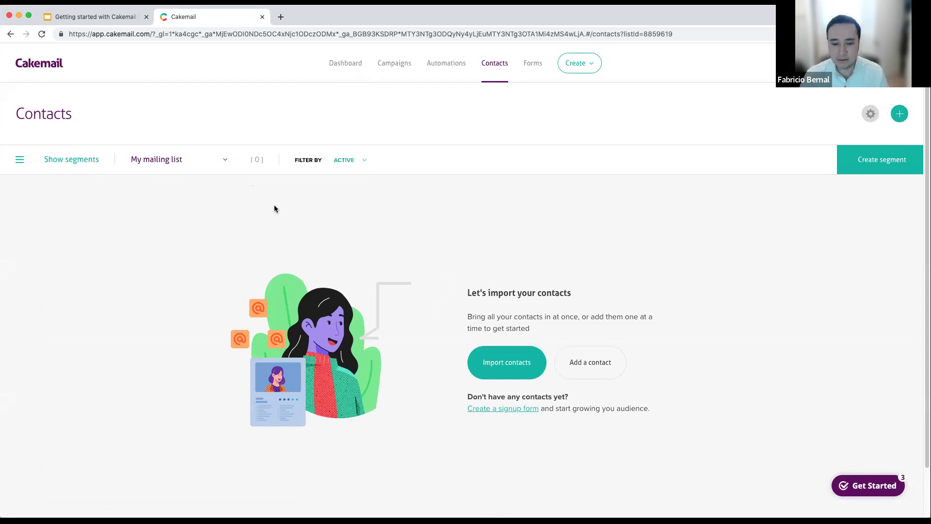
{"action": "scroll", "coordinate": [394, 270], "scroll_direction": "down", "scroll_amount": 1}
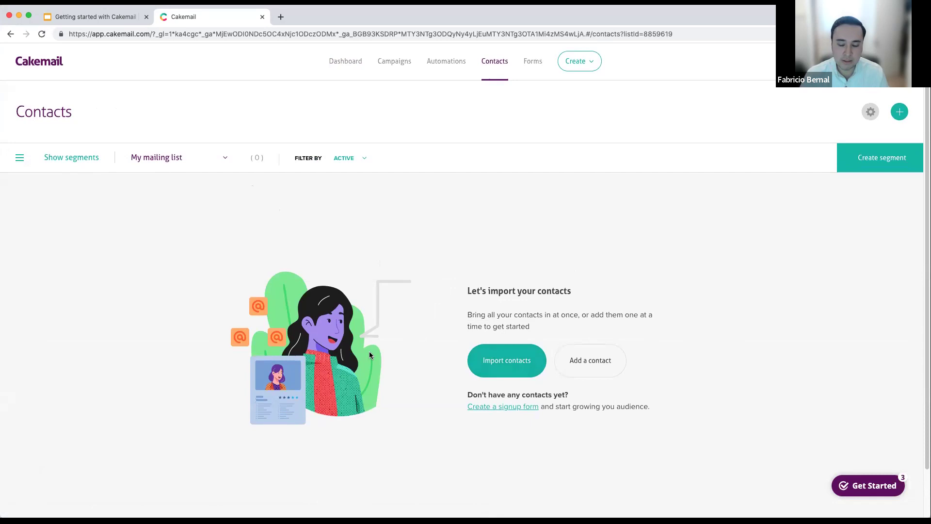
{"action": "left_click", "coordinate": [490, 359]}
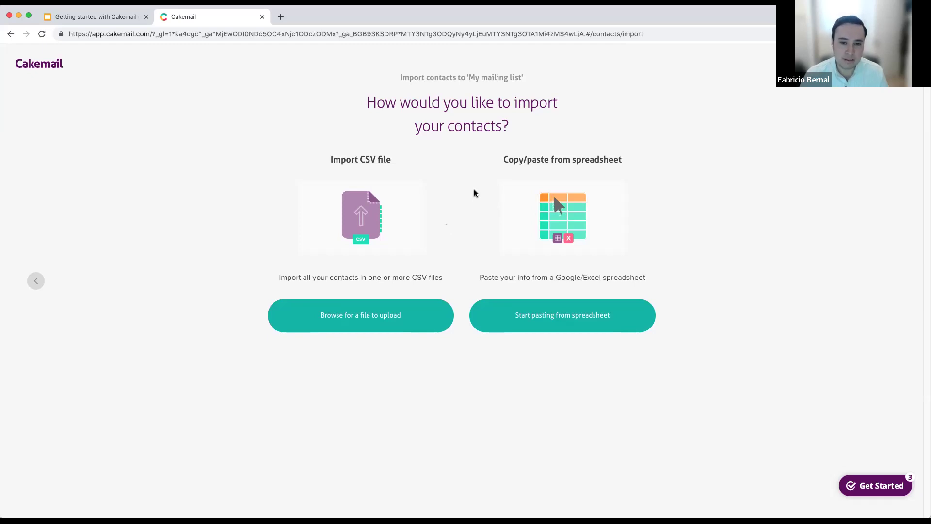
{"action": "left_click", "coordinate": [345, 316]}
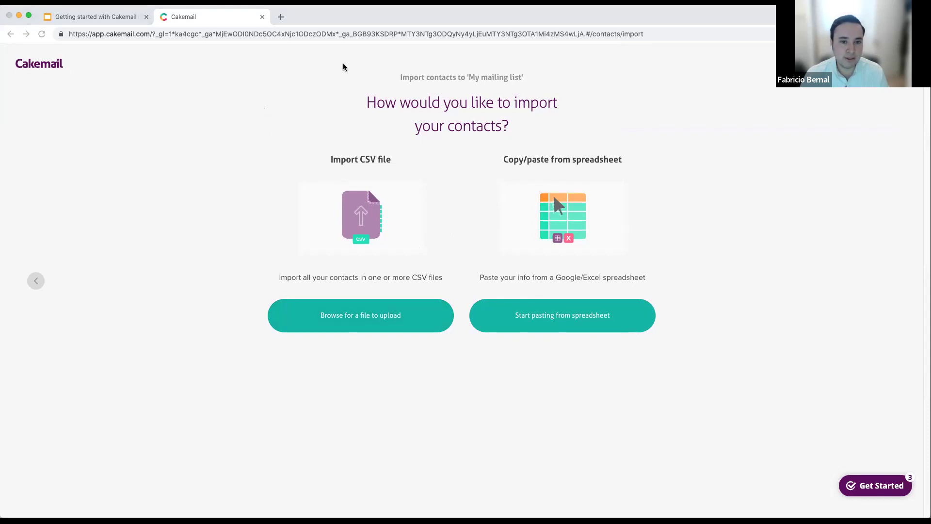
{"action": "left_click", "coordinate": [683, 369]}
{"action": "key", "text": "super+v"}
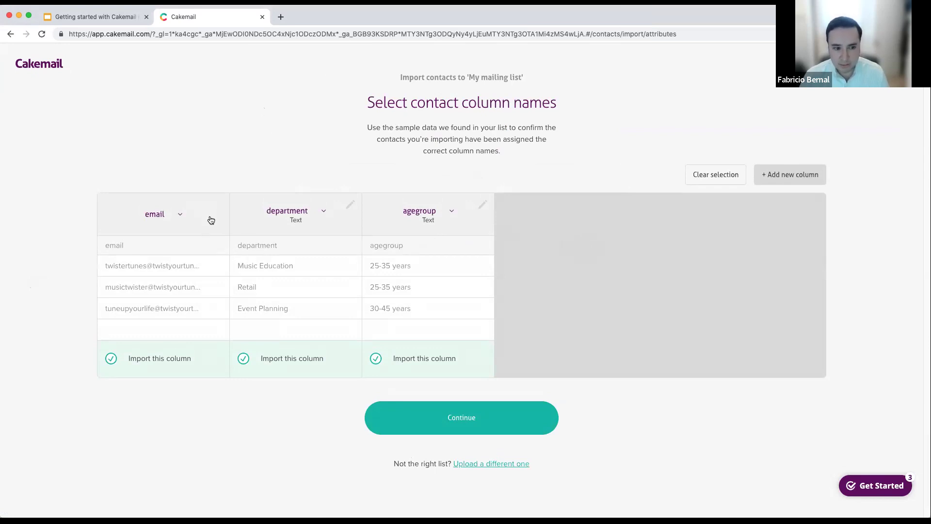
Step: Import the email, department and agegroup columns, confirming full permission to email the contacts, and finish adding contacts
{"action": "left_click", "coordinate": [180, 215]}
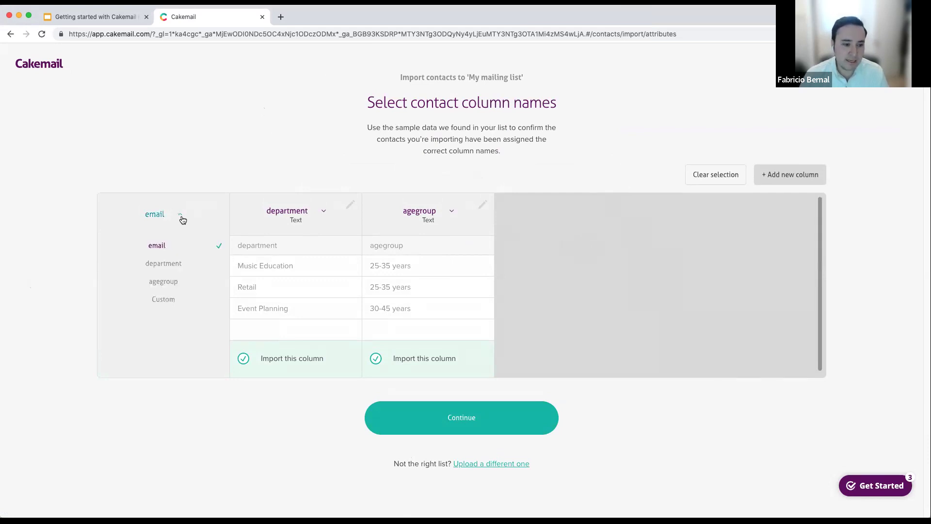
{"action": "left_click", "coordinate": [165, 246]}
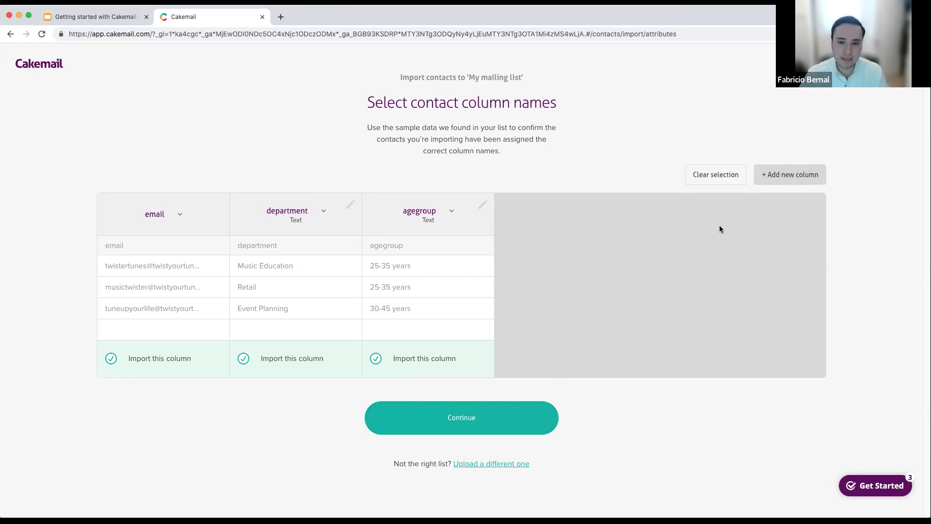
{"action": "left_click", "coordinate": [499, 423]}
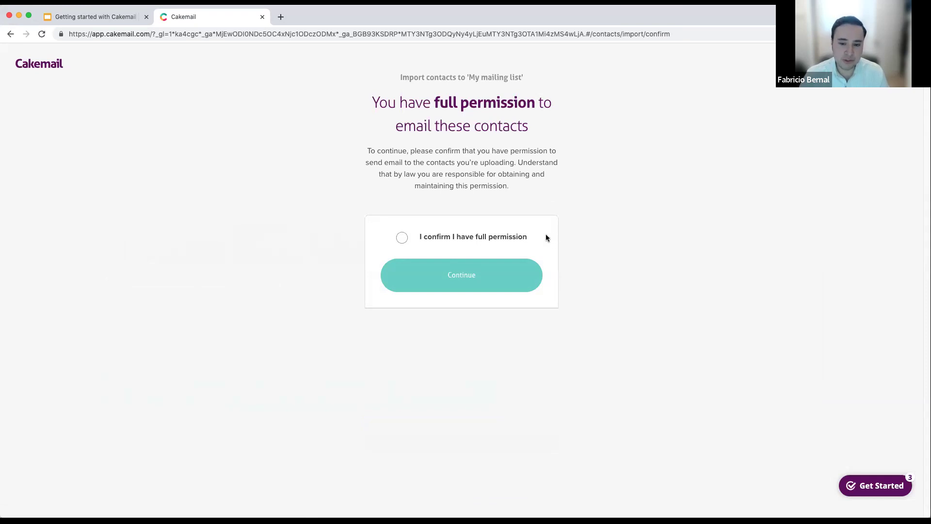
{"action": "left_click", "coordinate": [523, 237]}
{"action": "left_click", "coordinate": [502, 280]}
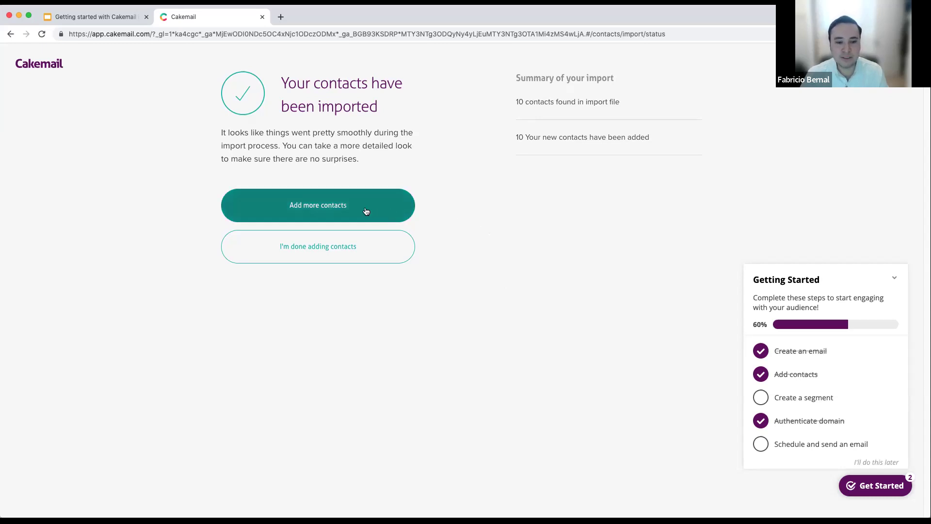
{"action": "left_click", "coordinate": [337, 259]}
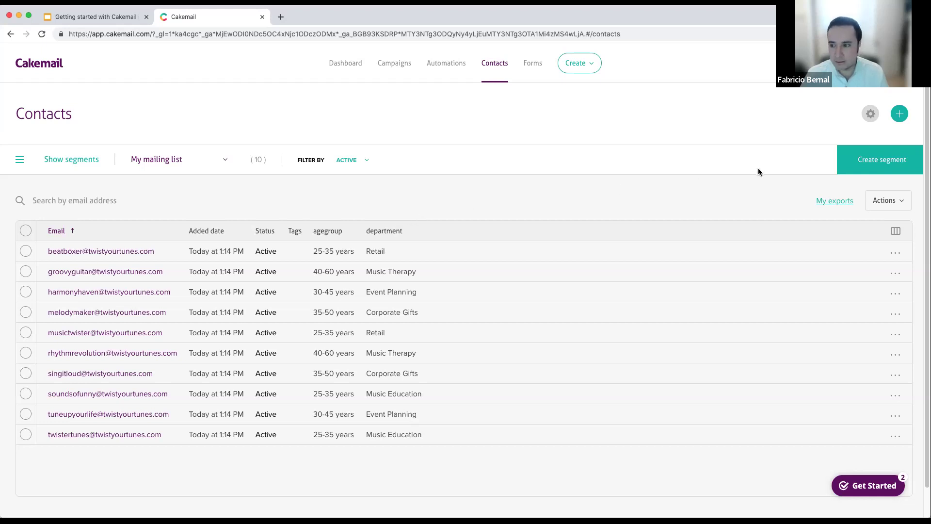
Step: Start a new contact segment named "Tune Twisters Segment" based on "My mailing list"
{"action": "left_click", "coordinate": [862, 159]}
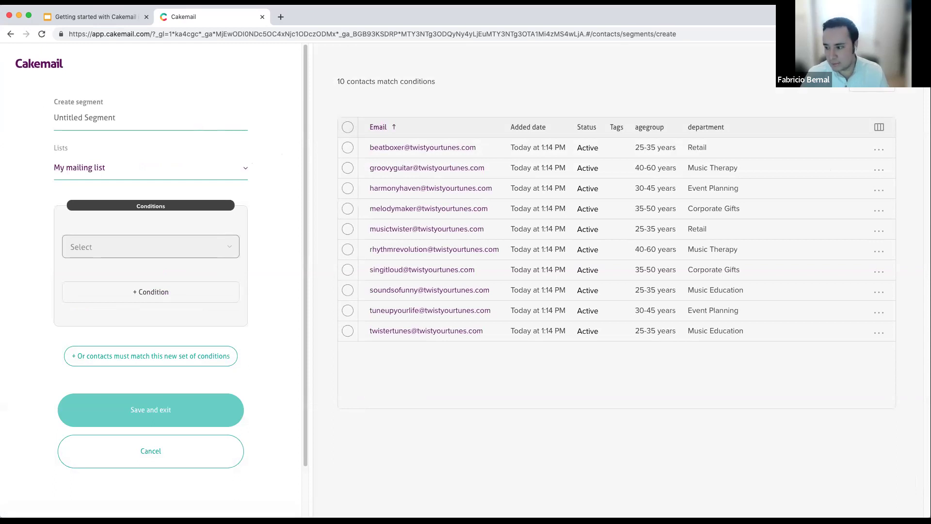
{"action": "key", "text": "super+Tab"}
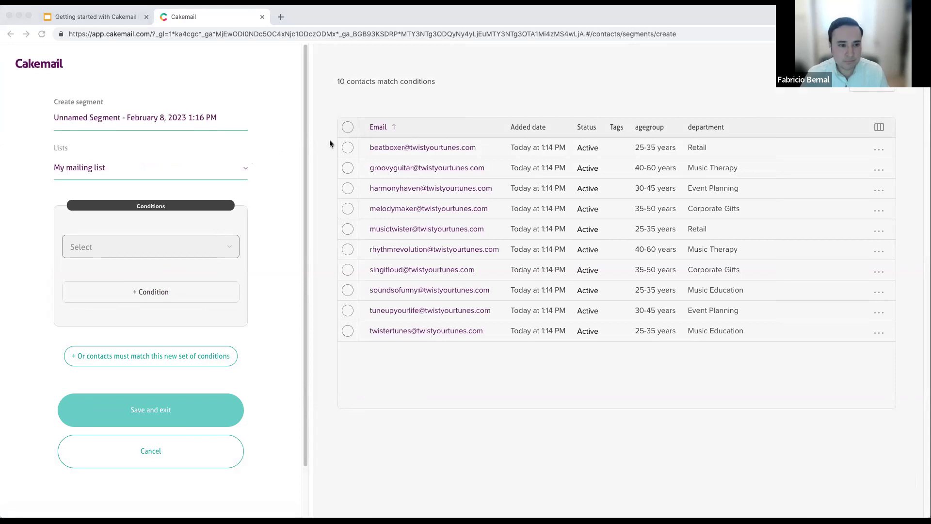
{"action": "key", "text": "super+Tab"}
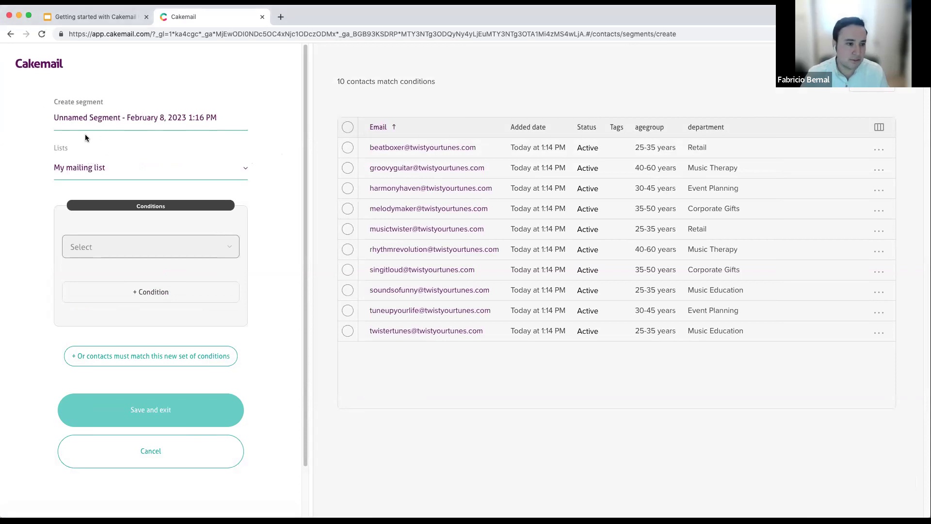
{"action": "left_click_drag", "start_coordinate": [218, 118], "coordinate": [52, 121]}
{"action": "type", "text": "ne T"}
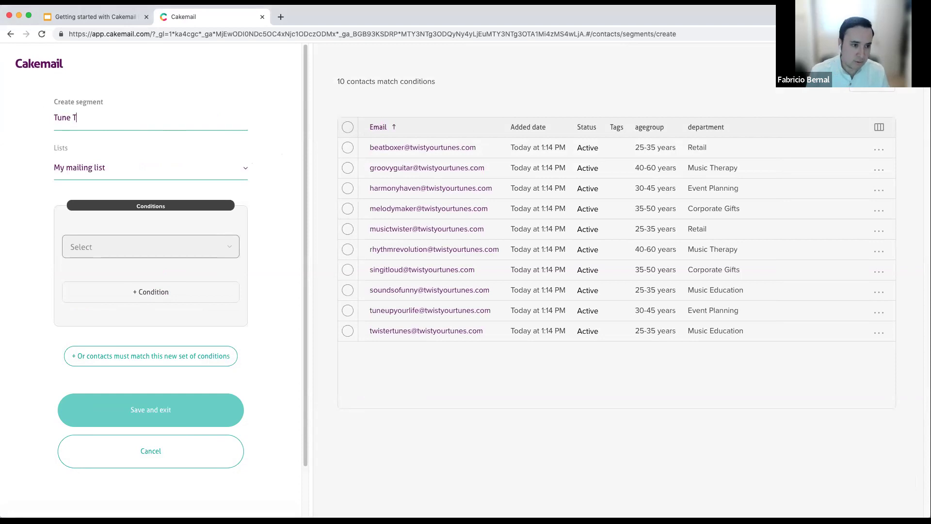
{"action": "type", "text": "wisters Segment"}
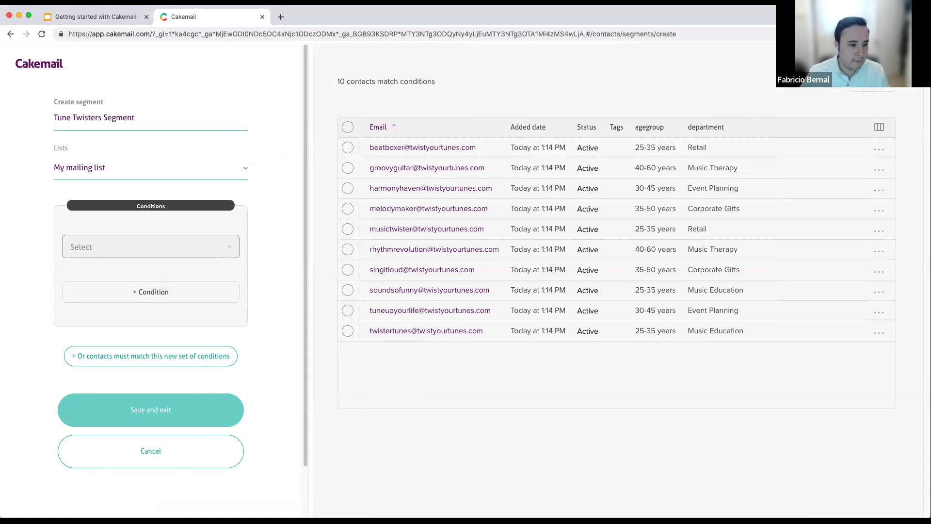
{"action": "left_click", "coordinate": [160, 167]}
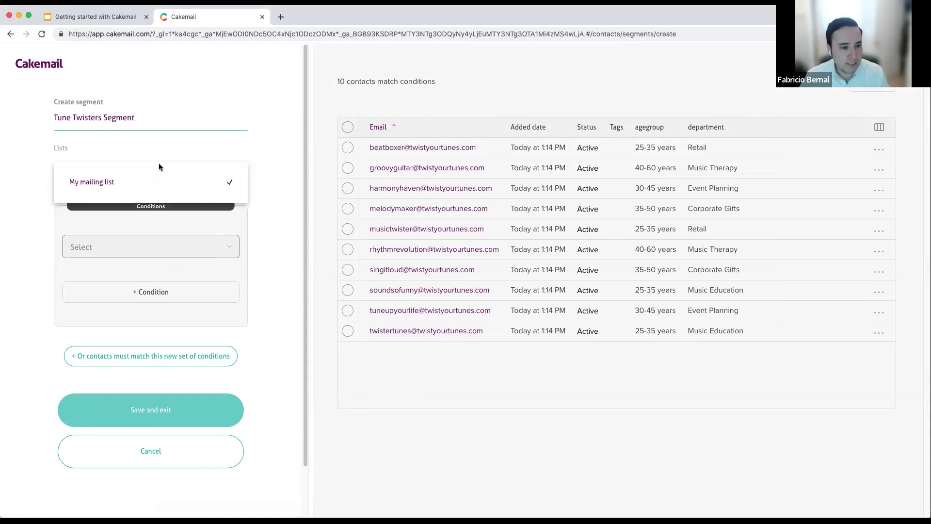
{"action": "left_click", "coordinate": [117, 181]}
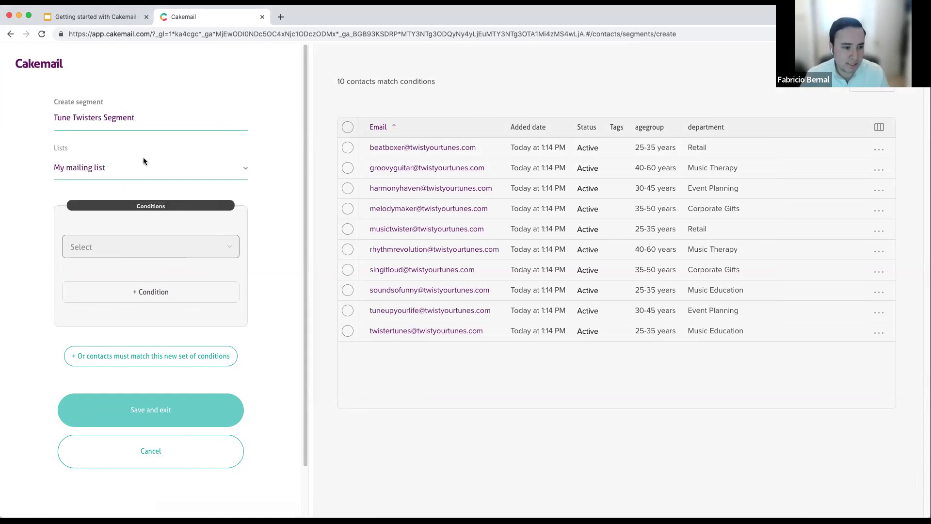
Step: Set the segment's condition so that the custom attribute agegroup is "25-35 years"
{"action": "left_click", "coordinate": [198, 246]}
{"action": "scroll", "coordinate": [174, 264], "scroll_direction": "down", "scroll_amount": 1}
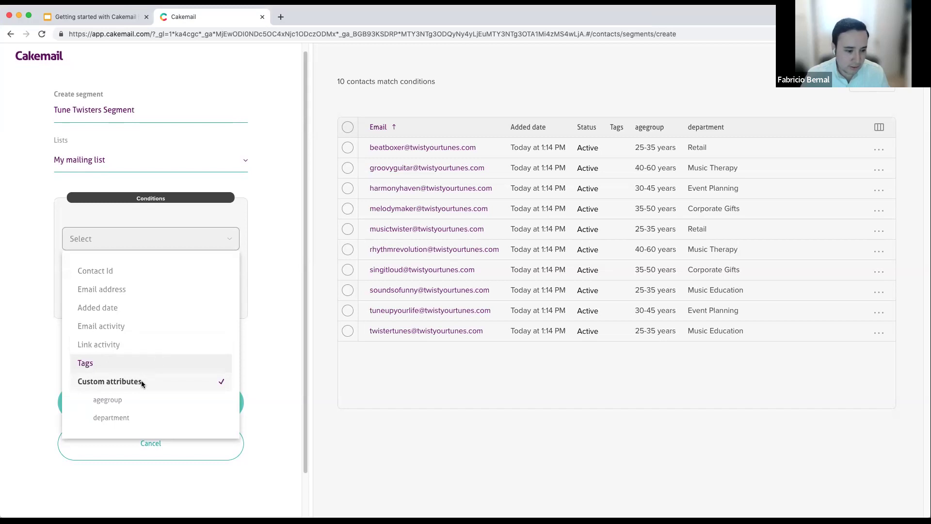
{"action": "left_click", "coordinate": [124, 416]}
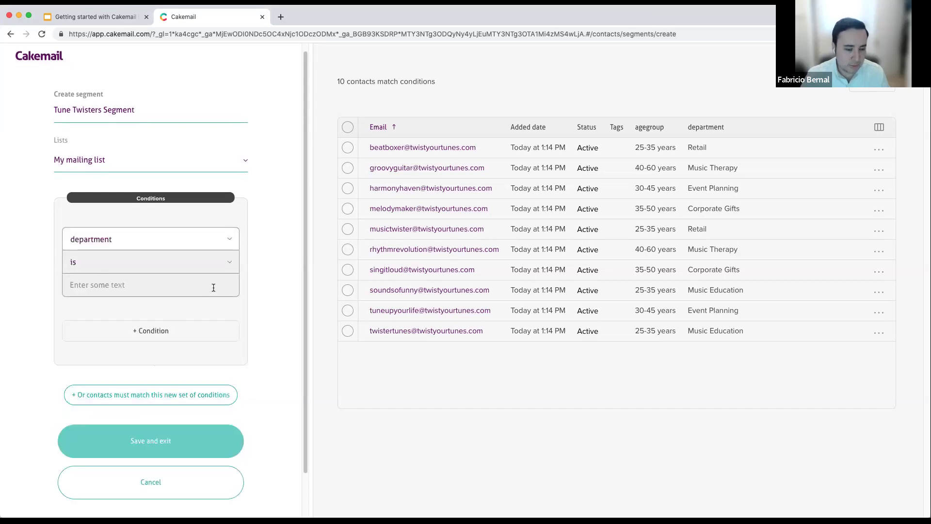
{"action": "left_click", "coordinate": [192, 242]}
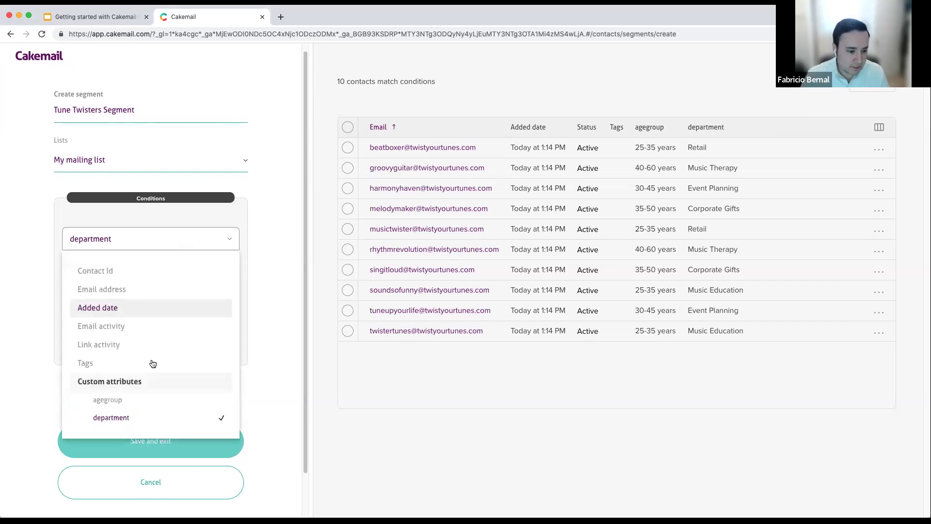
{"action": "left_click", "coordinate": [121, 398]}
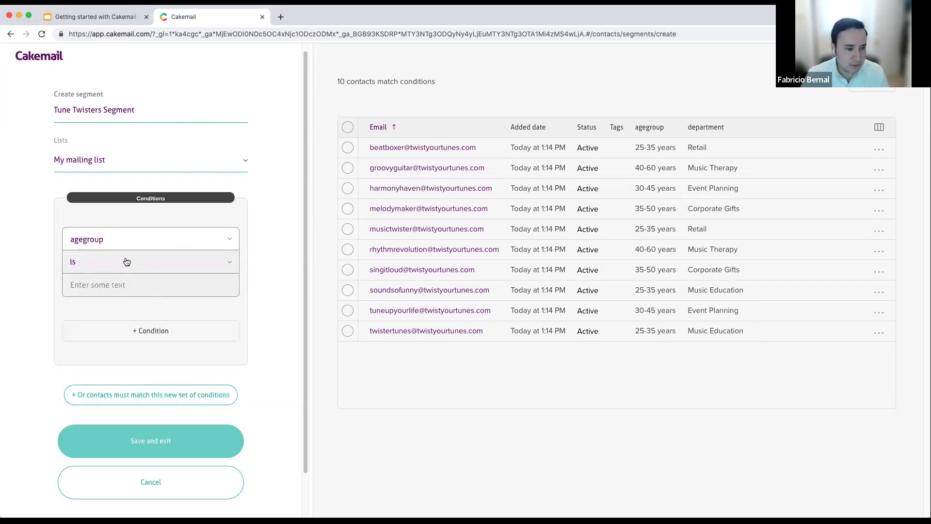
{"action": "left_click", "coordinate": [182, 287]}
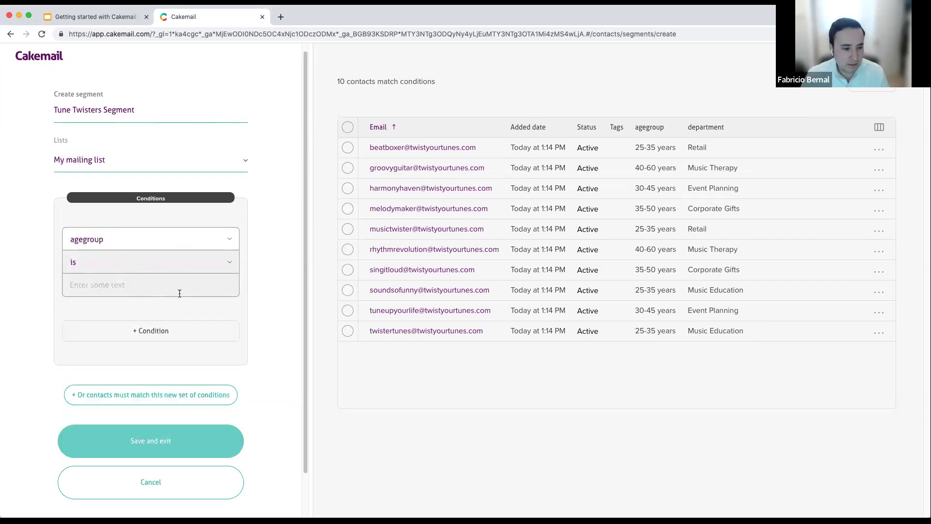
{"action": "type", "text": "25"}
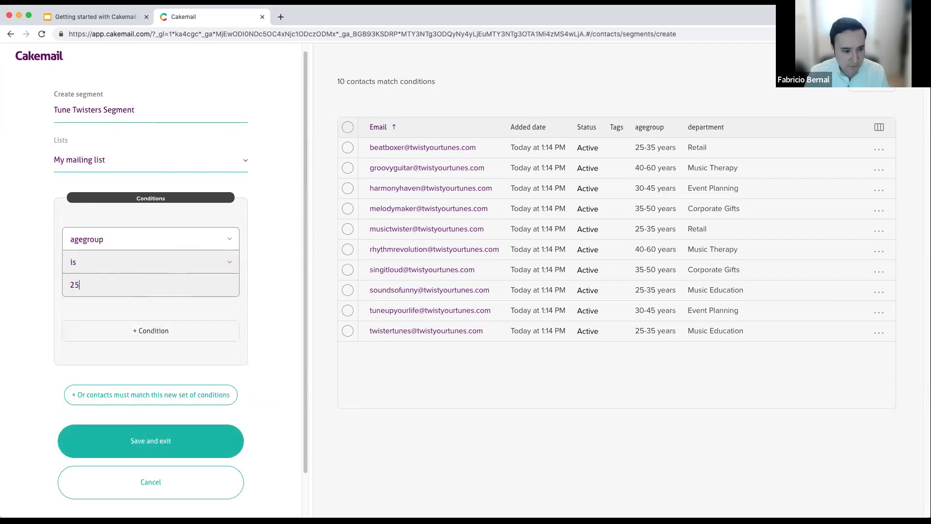
{"action": "type", "text": "-34"}
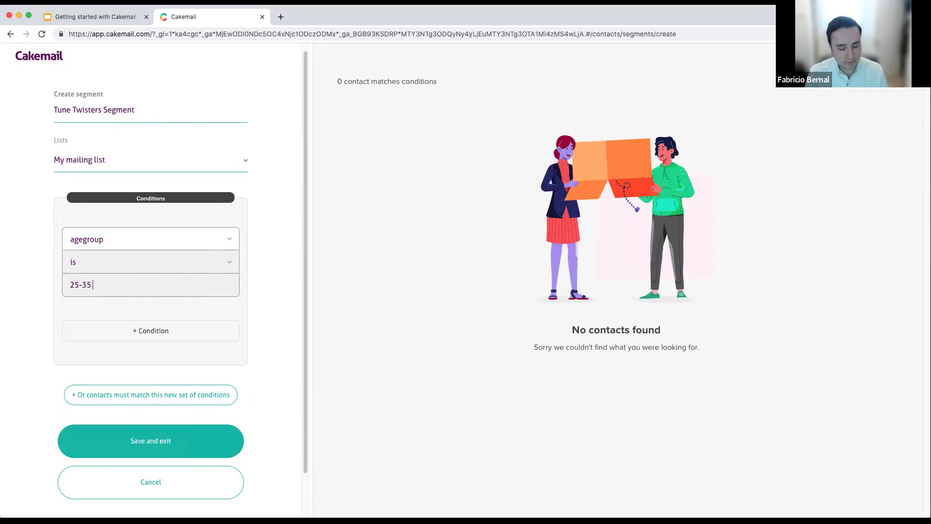
{"action": "type", "text": " years"}
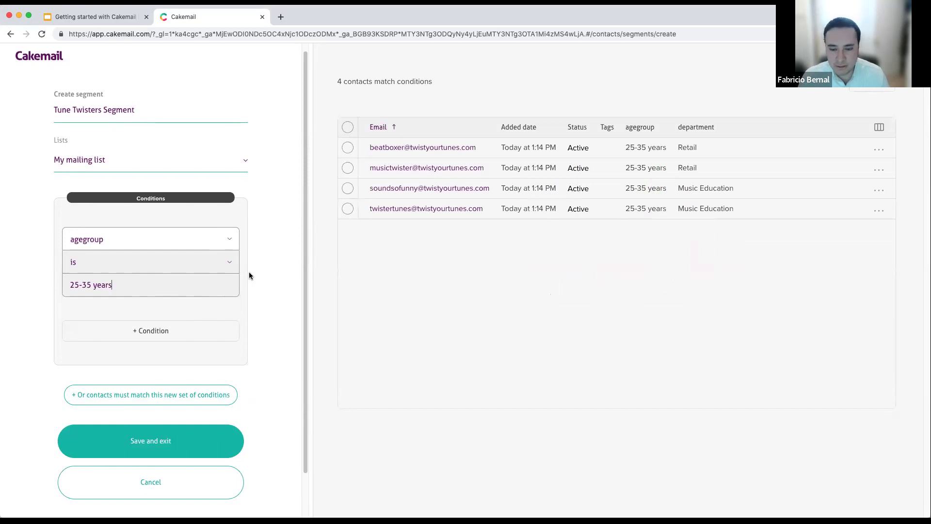
Step: Extend the segment's name to "Tune Twisters Segment (25-35)" and save the segment
{"action": "left_click", "coordinate": [151, 111]}
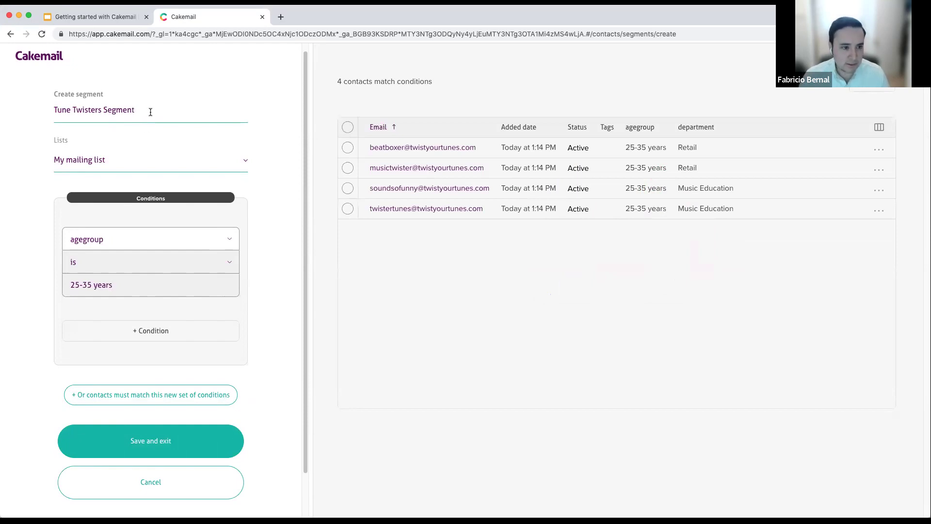
{"action": "type", "text": "(25-"}
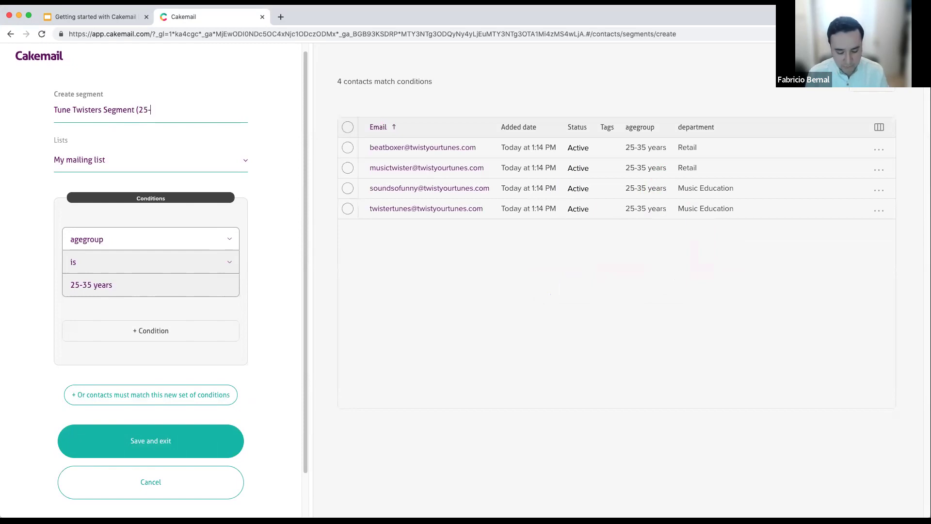
{"action": "type", "text": "35)"}
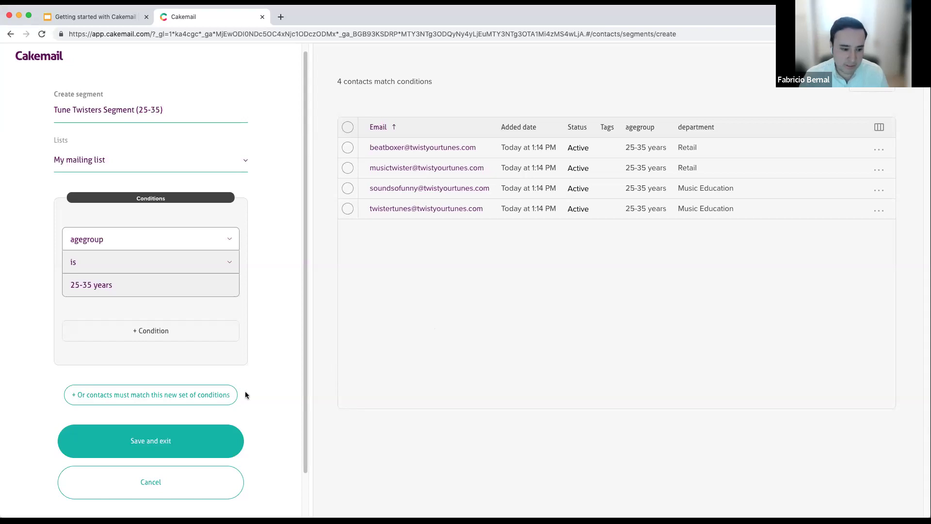
{"action": "left_click", "coordinate": [193, 438]}
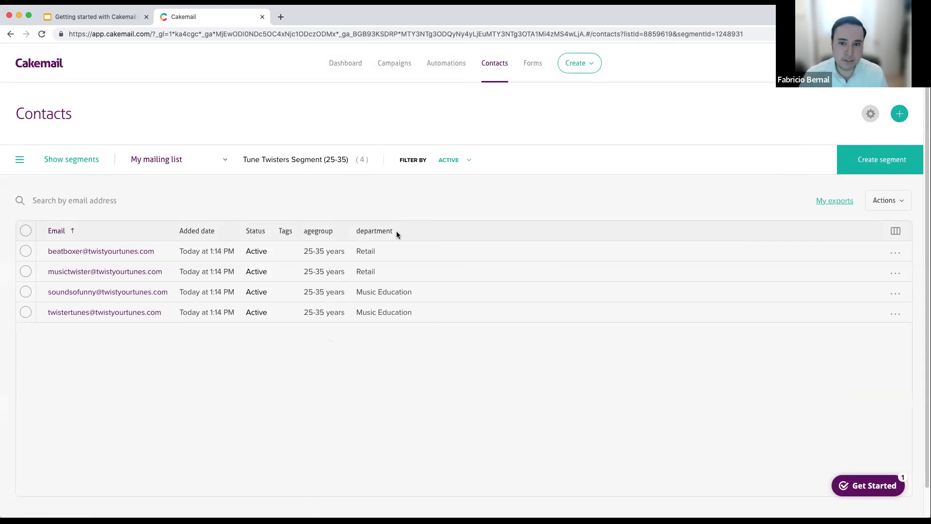
Step: Start a new subscription form named "une-In to the Twistery: Join the Wacky World of Tune Twisters Today!" assigned to "My mailing list"
{"action": "left_click", "coordinate": [533, 63]}
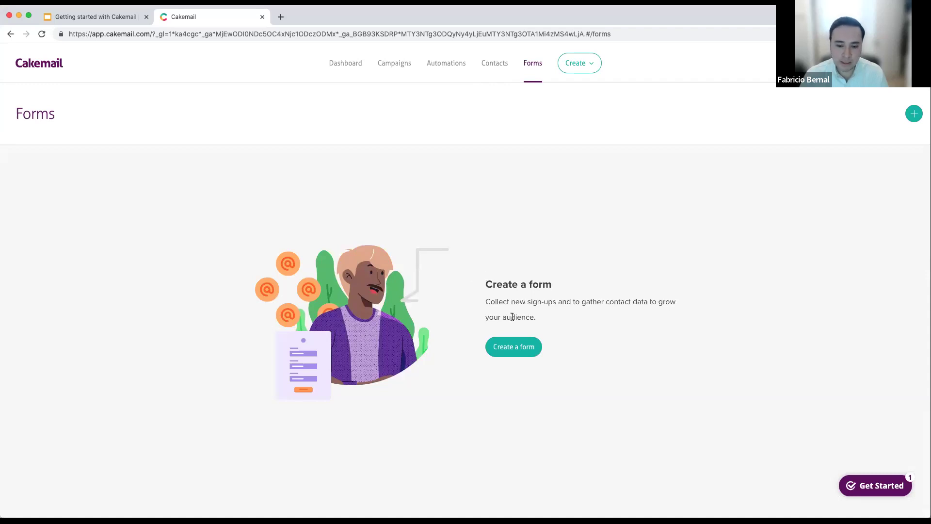
{"action": "left_click", "coordinate": [522, 348]}
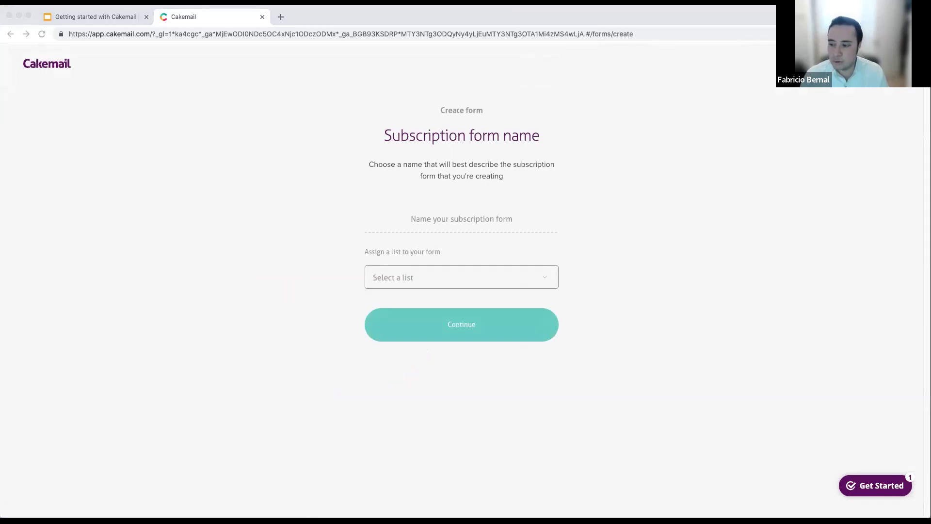
{"action": "left_click", "coordinate": [451, 224]}
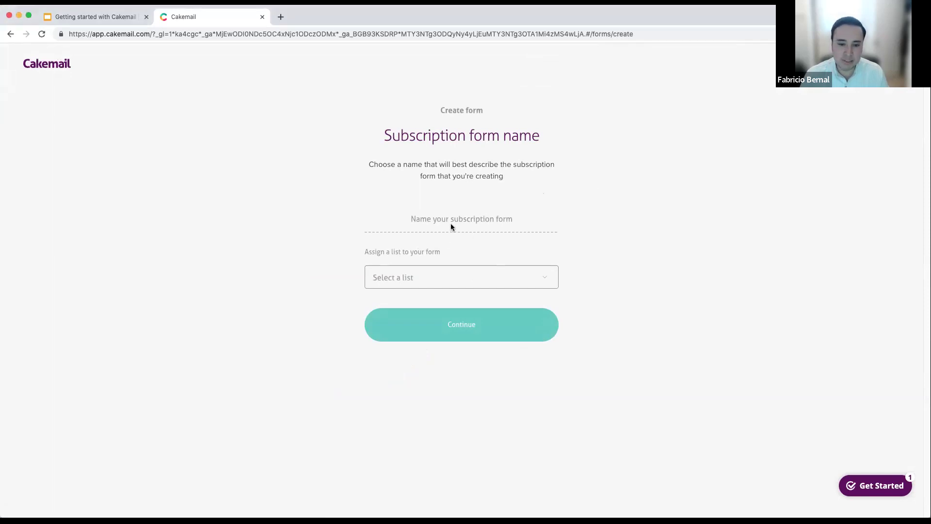
{"action": "type", "text": "Twistery: Join the Wacky World of Tune Twisters Today!"}
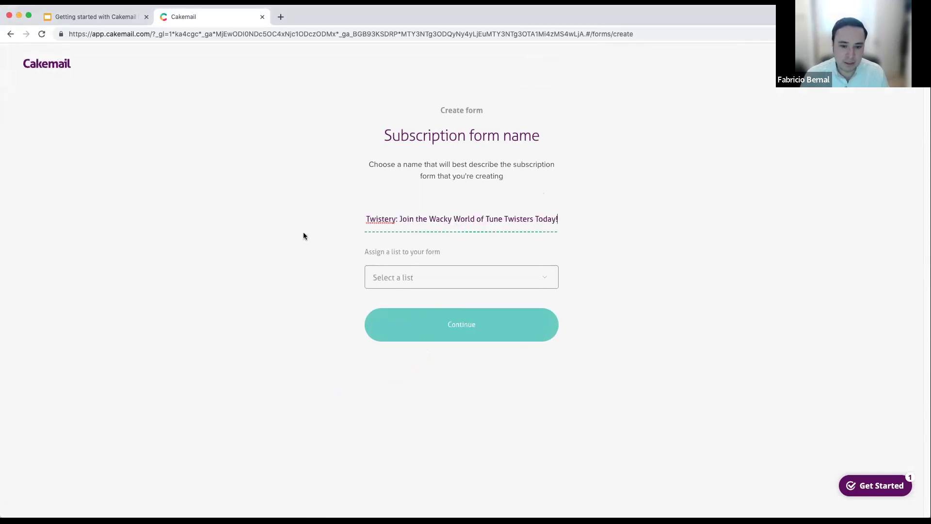
{"action": "left_click", "coordinate": [421, 272]}
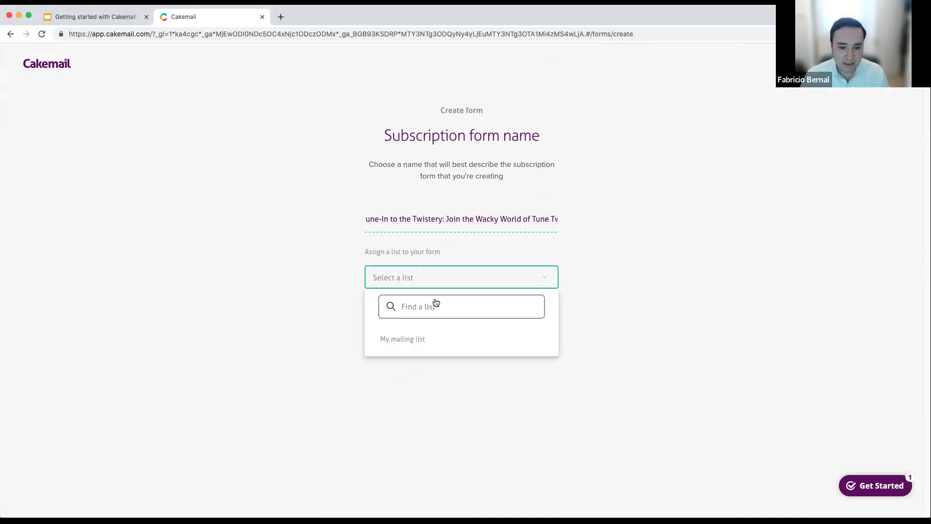
{"action": "left_click", "coordinate": [418, 339]}
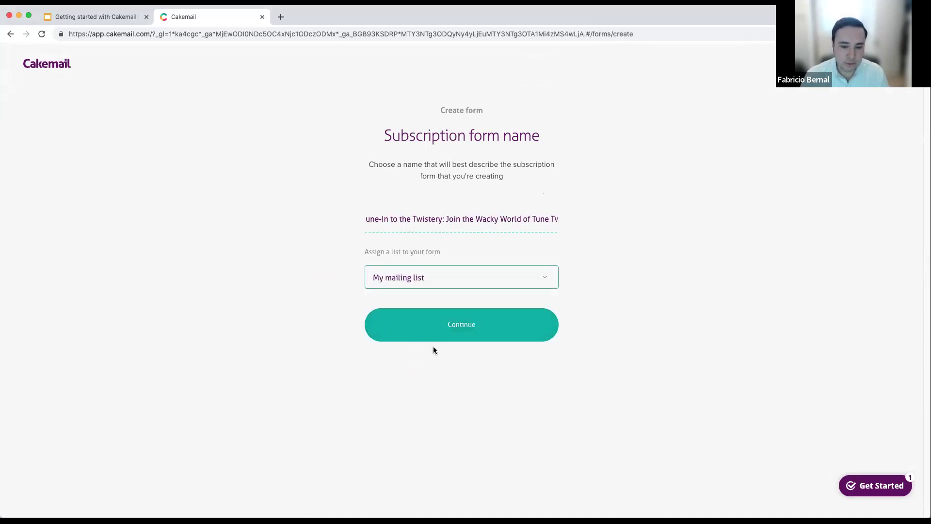
{"action": "left_click", "coordinate": [469, 334]}
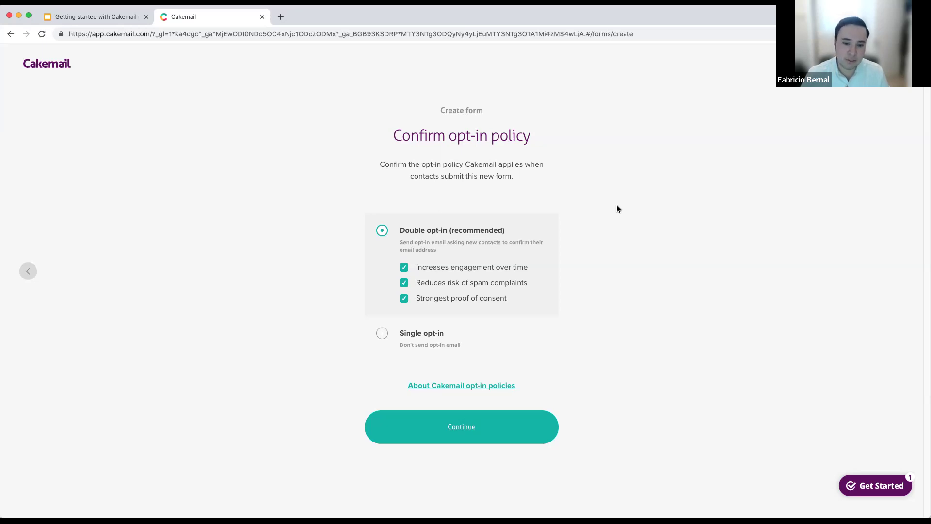
Step: Decline the single opt-in policy, keep Double opt-in (recommended), and finish creating the form
{"action": "left_click", "coordinate": [442, 343]}
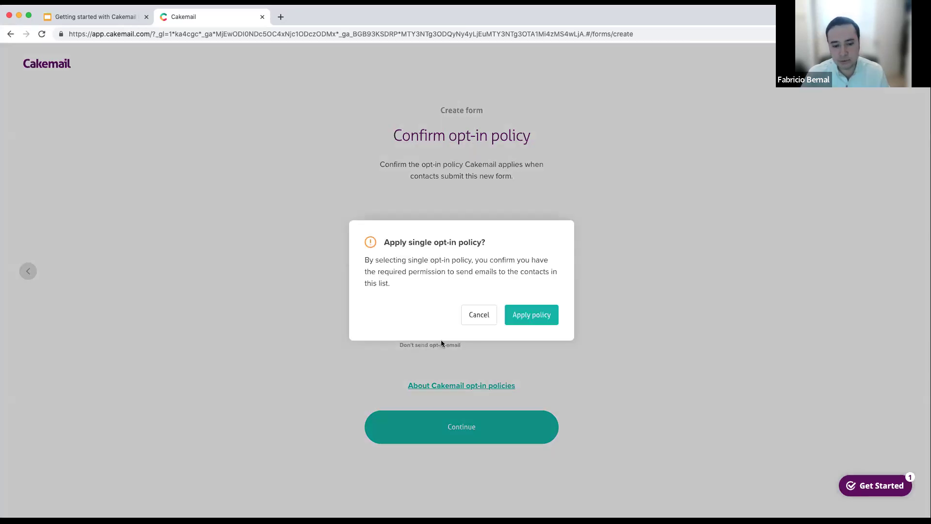
{"action": "left_click", "coordinate": [483, 317]}
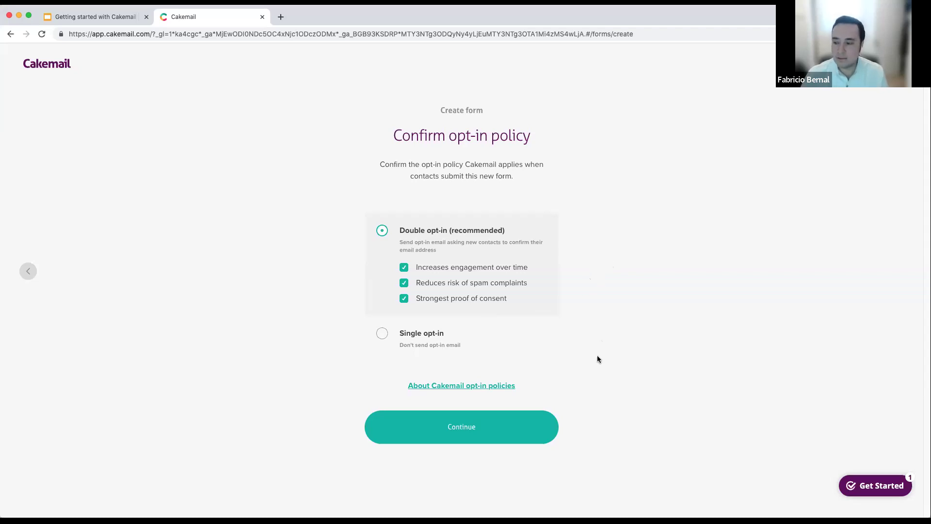
{"action": "left_click", "coordinate": [451, 426]}
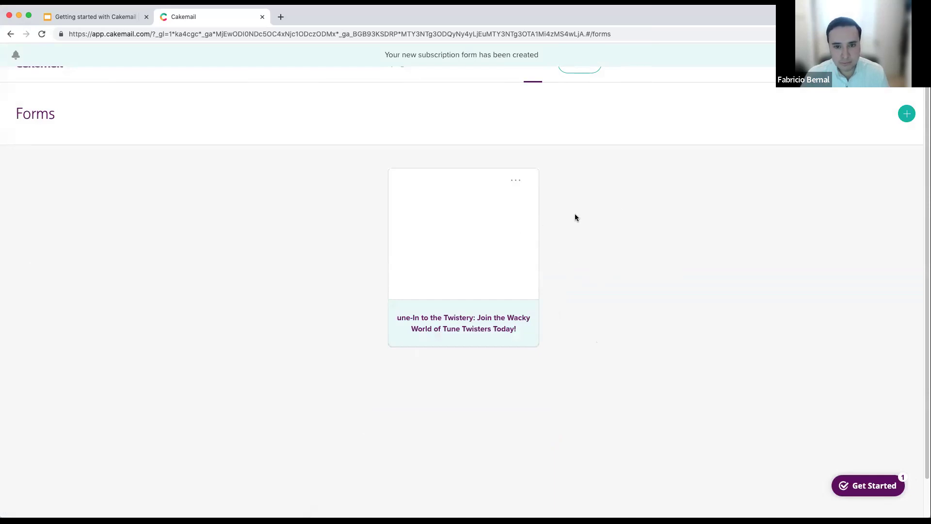
Step: Open the new subscription form for editing and examine its linked form preview and options
{"action": "left_click", "coordinate": [516, 181]}
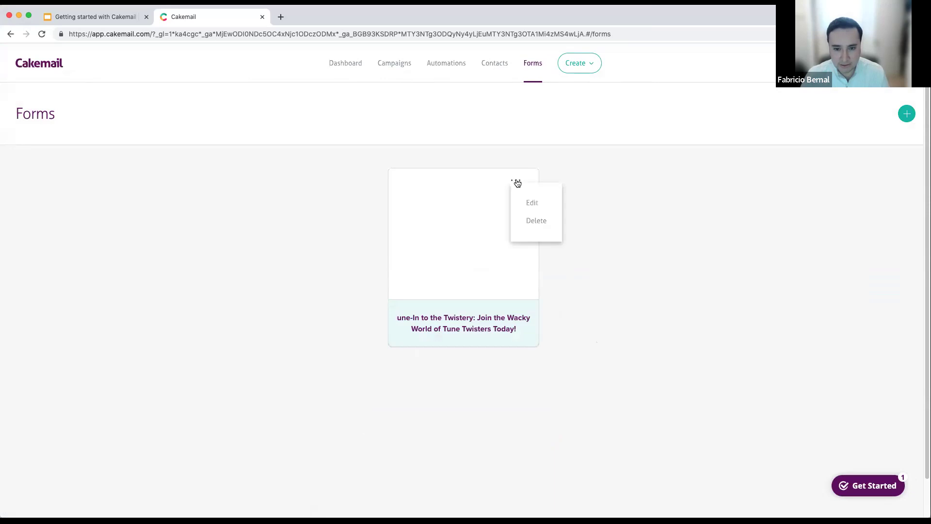
{"action": "left_click", "coordinate": [533, 203]}
{"action": "scroll", "coordinate": [426, 288], "scroll_direction": "down", "scroll_amount": 5}
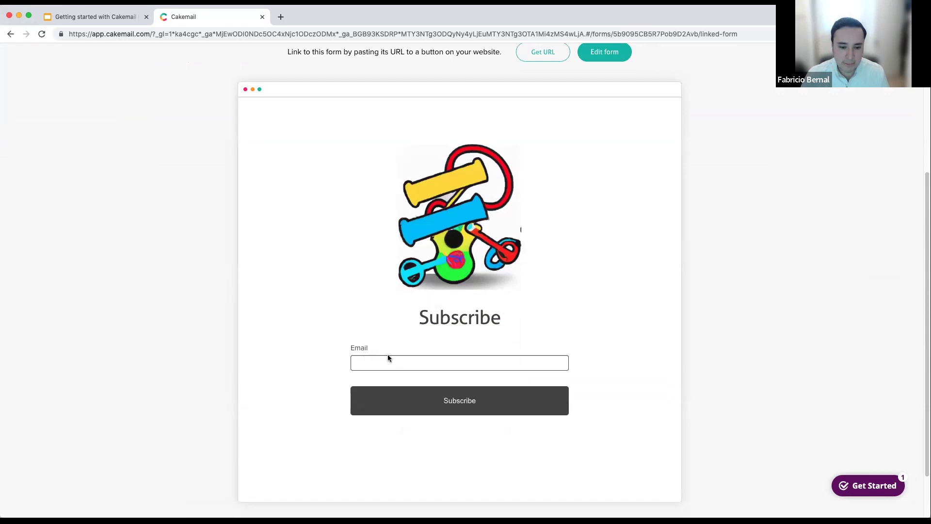
{"action": "scroll", "coordinate": [295, 352], "scroll_direction": "down", "scroll_amount": 1}
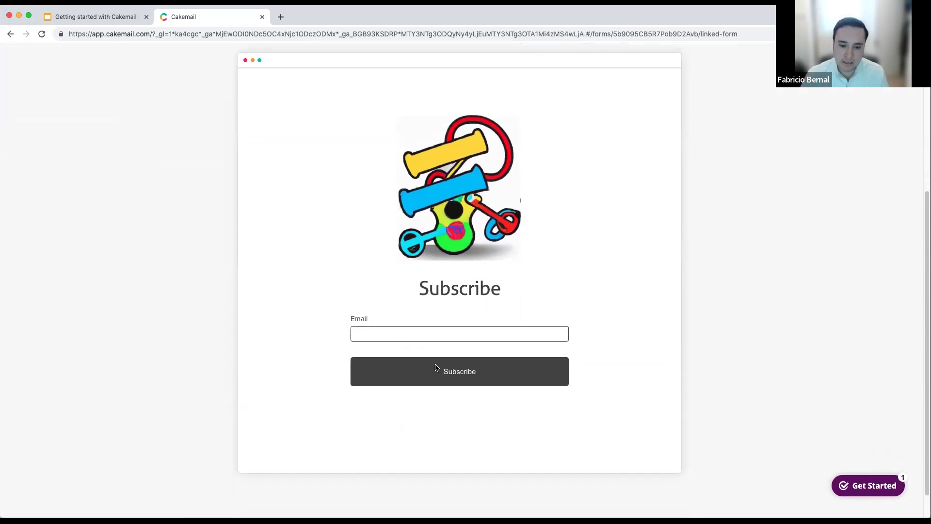
{"action": "scroll", "coordinate": [435, 364], "scroll_direction": "up", "scroll_amount": 1}
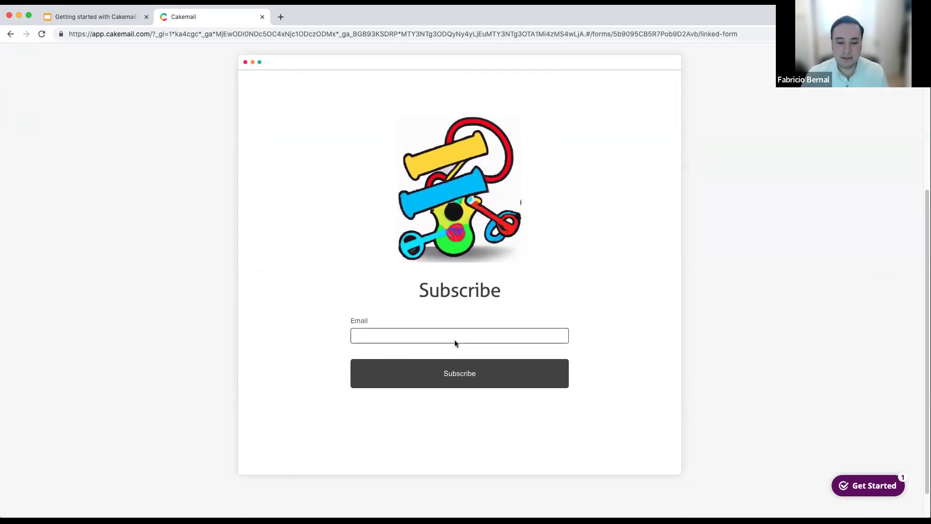
{"action": "scroll", "coordinate": [455, 340], "scroll_direction": "up", "scroll_amount": 2}
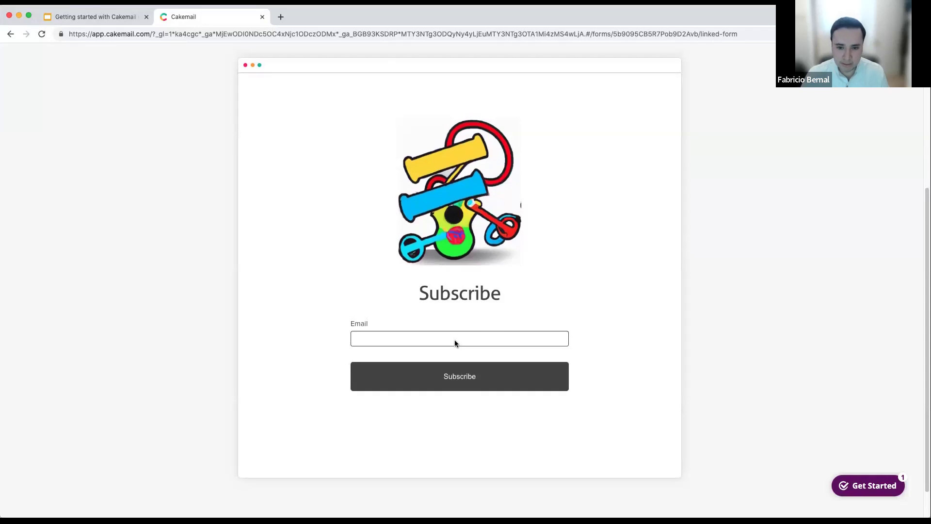
{"action": "scroll", "coordinate": [475, 345], "scroll_direction": "up", "scroll_amount": 2}
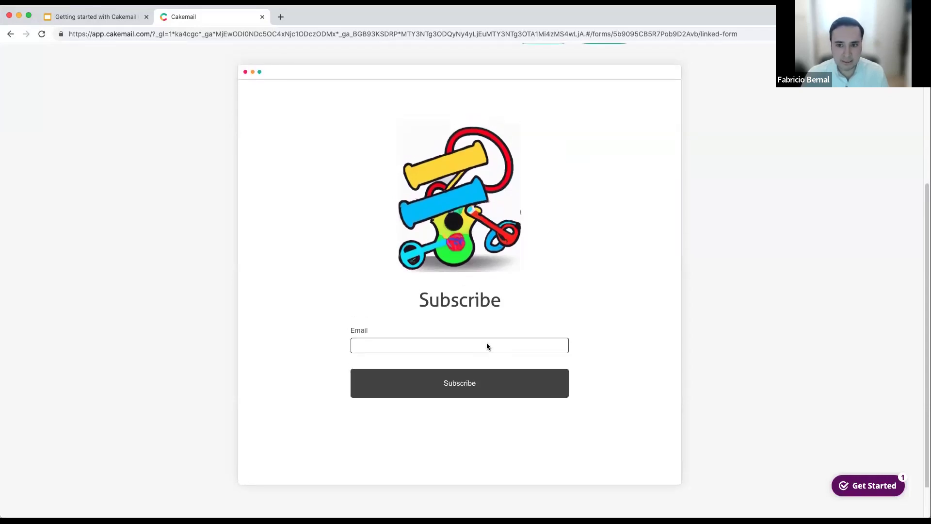
{"action": "scroll", "coordinate": [487, 342], "scroll_direction": "up", "scroll_amount": 1}
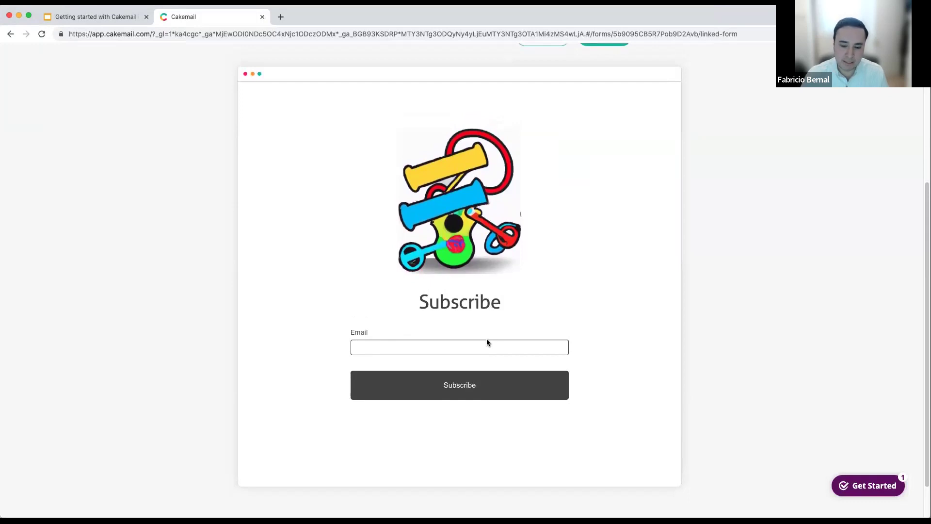
{"action": "scroll", "coordinate": [487, 340], "scroll_direction": "up", "scroll_amount": 3}
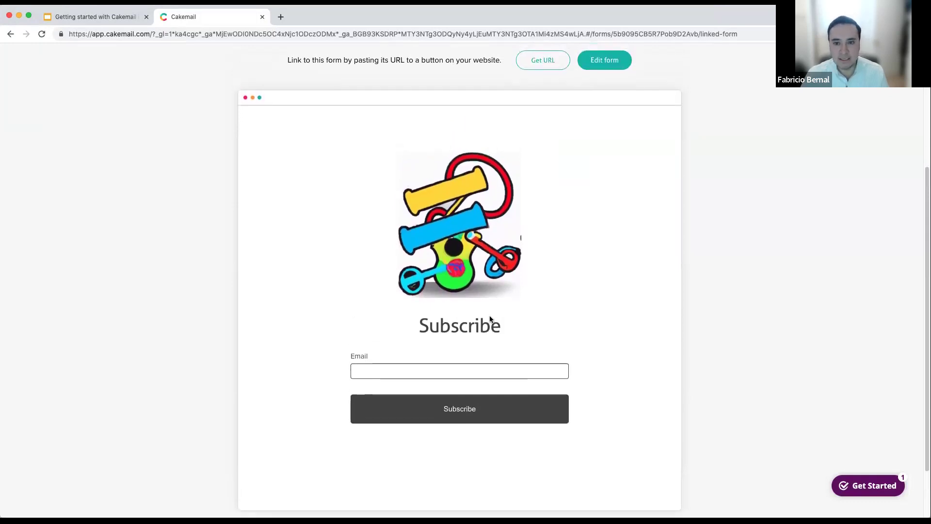
{"action": "scroll", "coordinate": [531, 150], "scroll_direction": "up", "scroll_amount": 2}
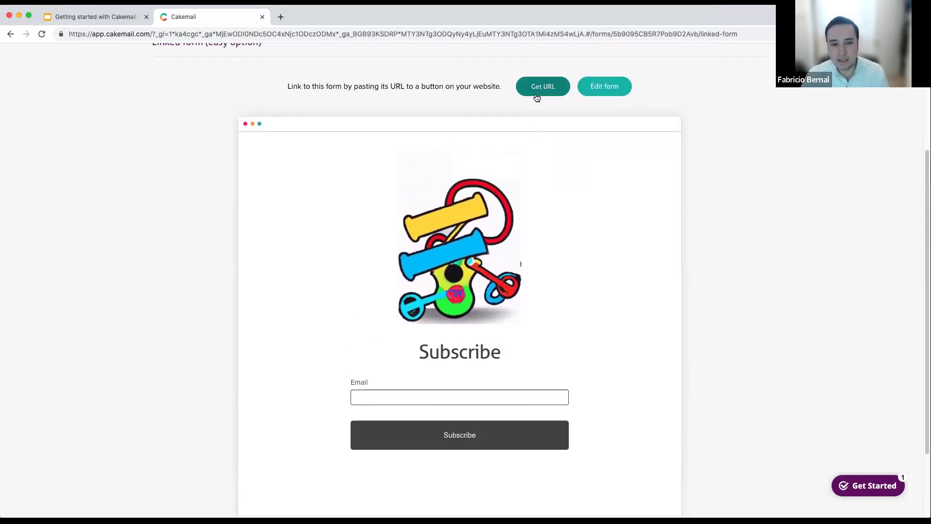
Step: Add a custom attribute field below Email in the linked form, assign it to department, and label it "Department"
{"action": "left_click", "coordinate": [612, 92]}
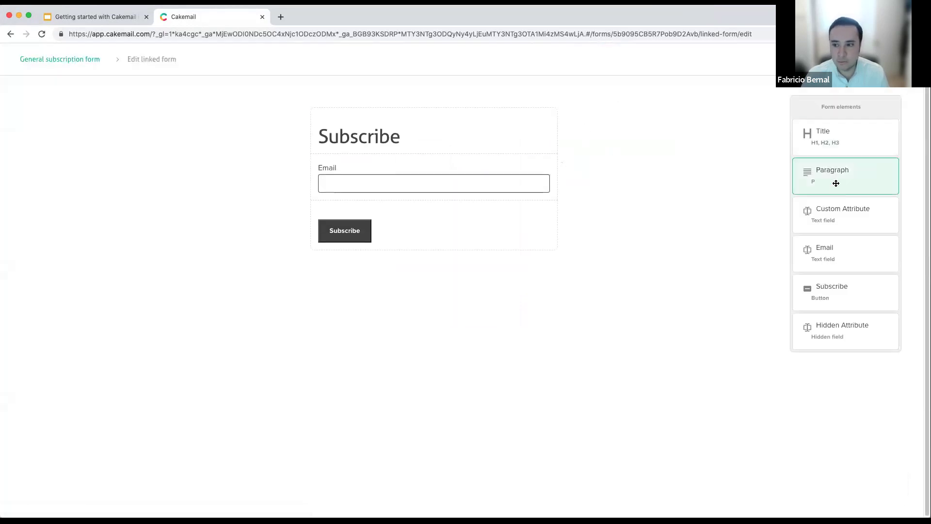
{"action": "left_click_drag", "start_coordinate": [832, 209], "coordinate": [428, 199]}
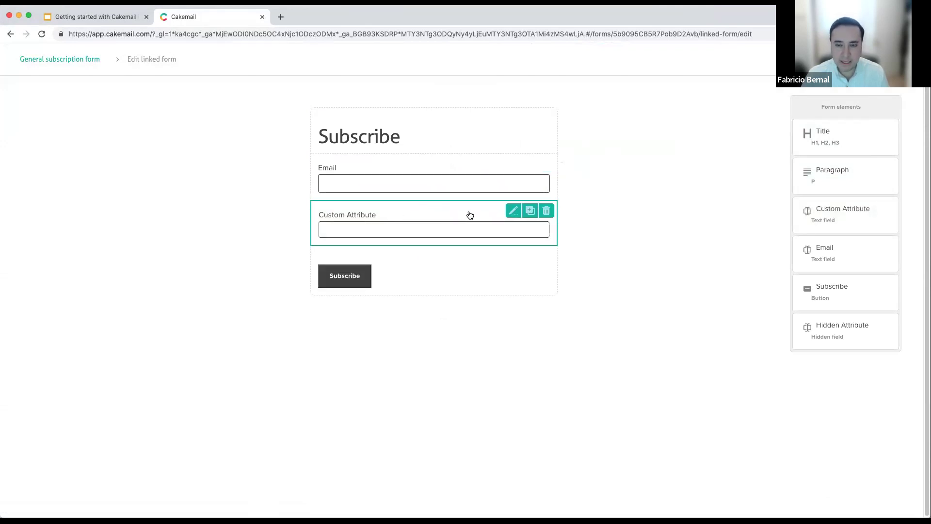
{"action": "left_click", "coordinate": [512, 211]}
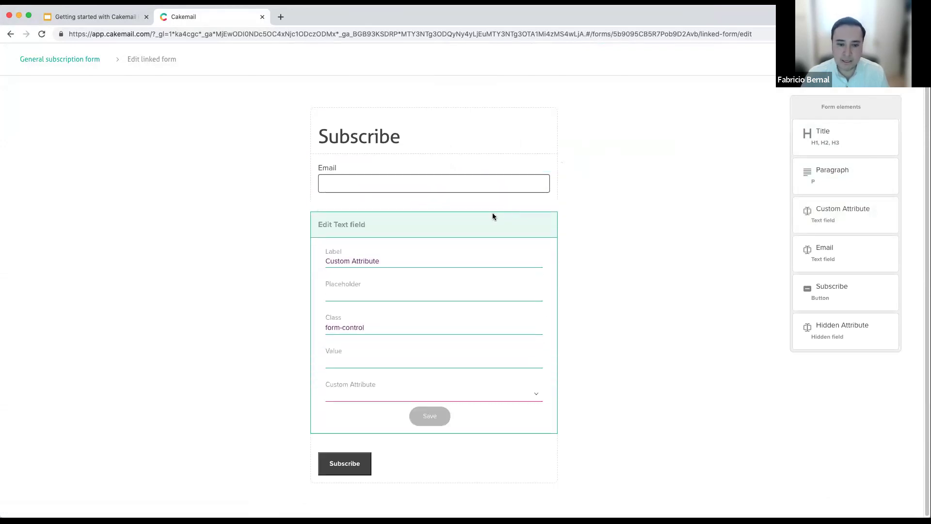
{"action": "left_click", "coordinate": [536, 394]}
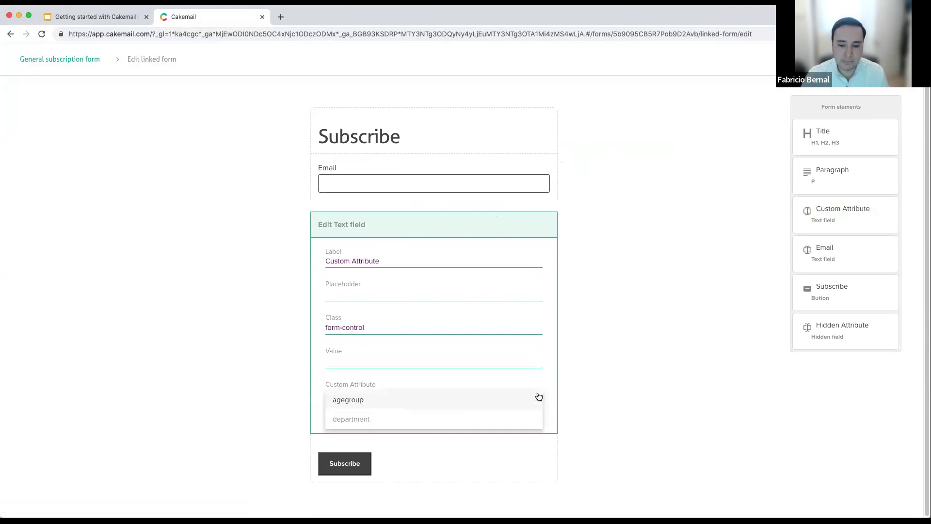
{"action": "left_click", "coordinate": [356, 418]}
{"action": "left_click_drag", "start_coordinate": [330, 262], "coordinate": [323, 262]}
{"action": "type", "text": "Department"}
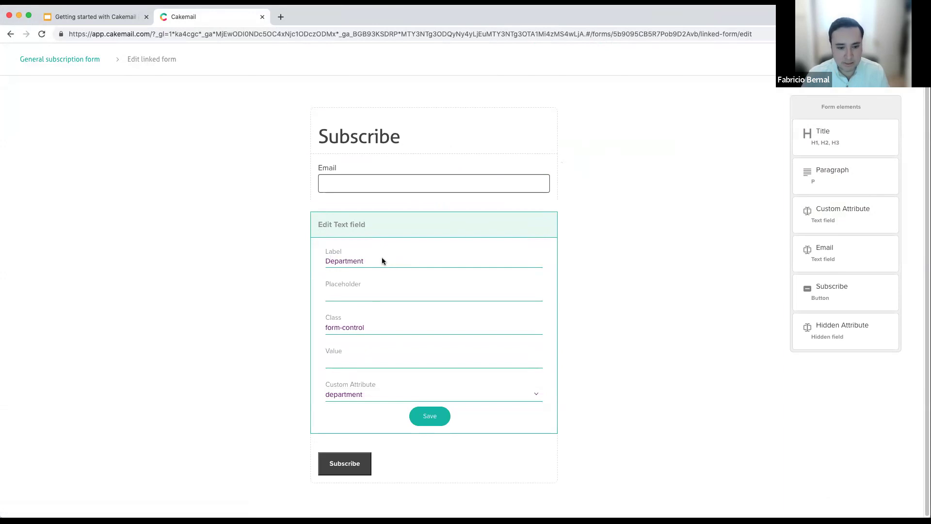
{"action": "left_click", "coordinate": [430, 419]}
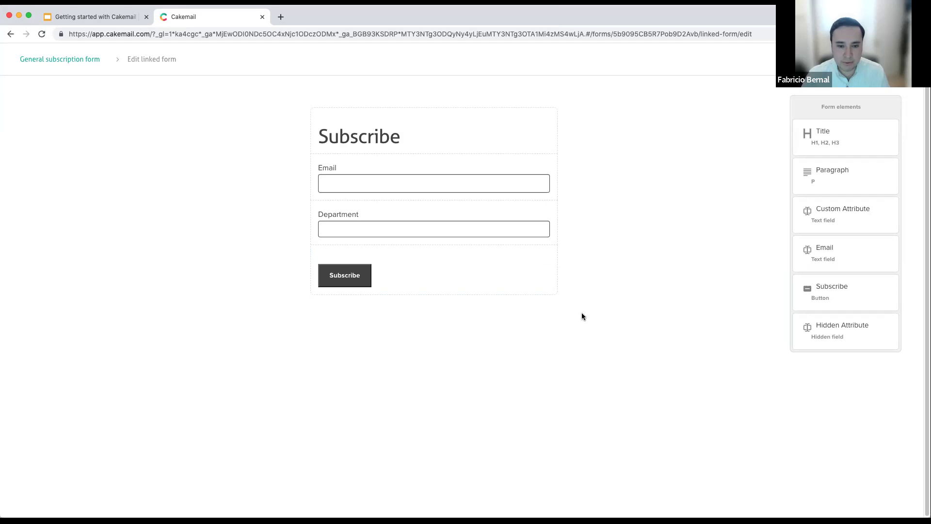
Step: Review the linked form's preview, including its Email and Department fields
{"action": "mouse_move", "coordinate": [352, 225]}
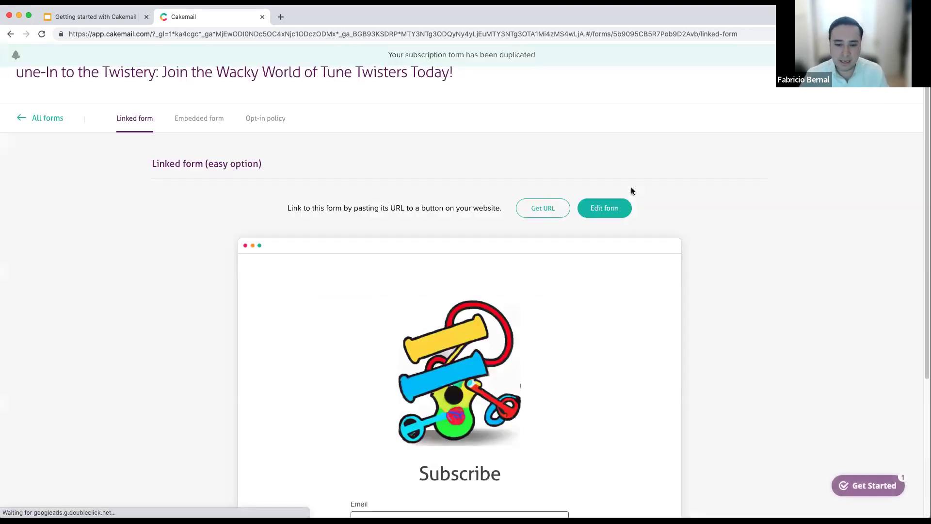
{"action": "scroll", "coordinate": [412, 291], "scroll_direction": "down", "scroll_amount": 4}
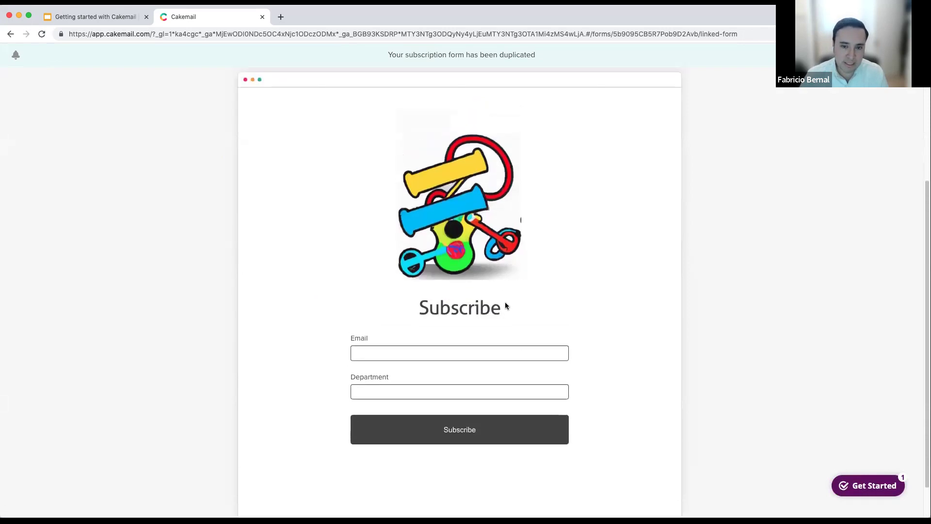
{"action": "scroll", "coordinate": [478, 316], "scroll_direction": "down", "scroll_amount": 1}
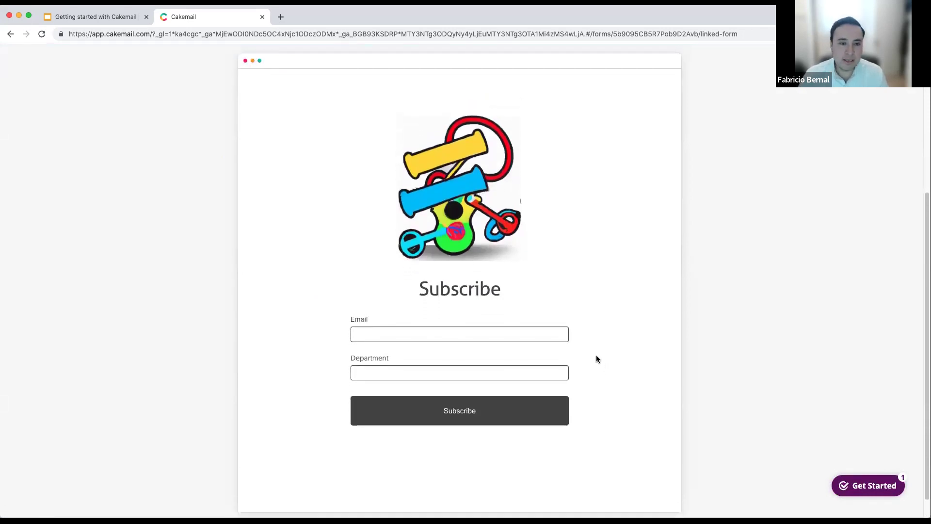
{"action": "scroll", "coordinate": [612, 339], "scroll_direction": "down", "scroll_amount": 1}
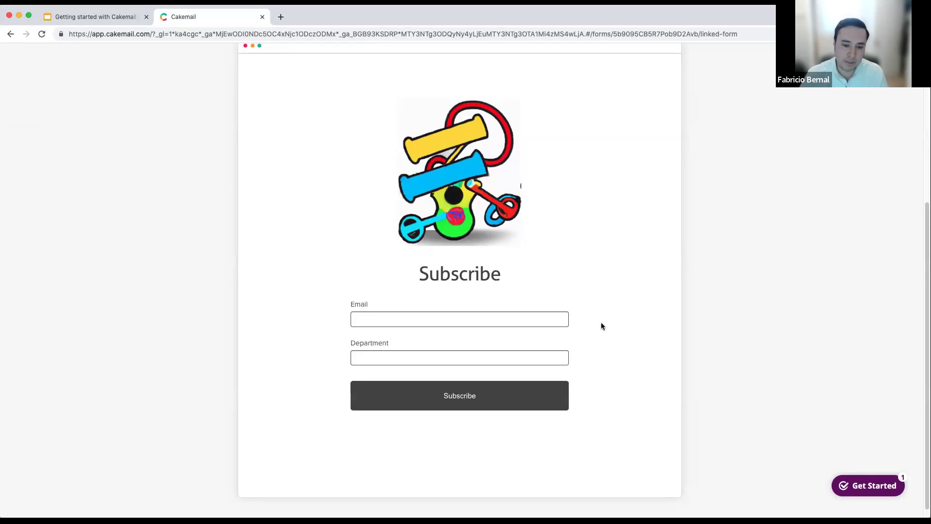
{"action": "scroll", "coordinate": [601, 324], "scroll_direction": "up", "scroll_amount": 1}
{"action": "scroll", "coordinate": [601, 326], "scroll_direction": "up", "scroll_amount": 5}
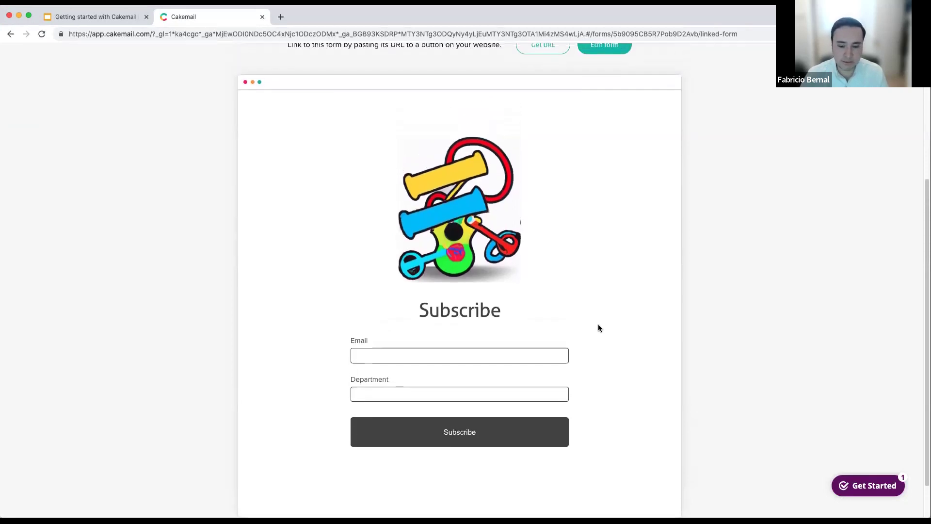
{"action": "scroll", "coordinate": [310, 189], "scroll_direction": "up", "scroll_amount": 1}
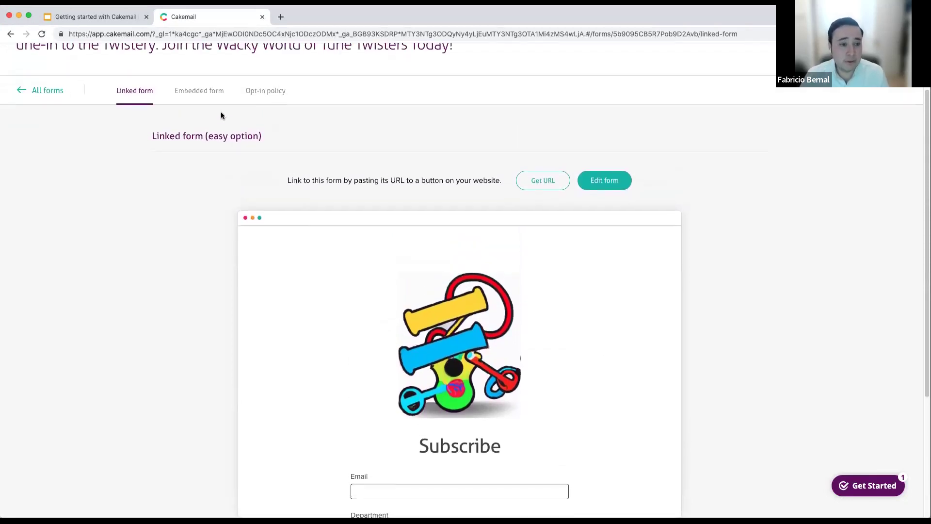
Step: Generate the embedded form's HTML code, copy it, look through it, and return to the embedded form preview
{"action": "left_click", "coordinate": [215, 96]}
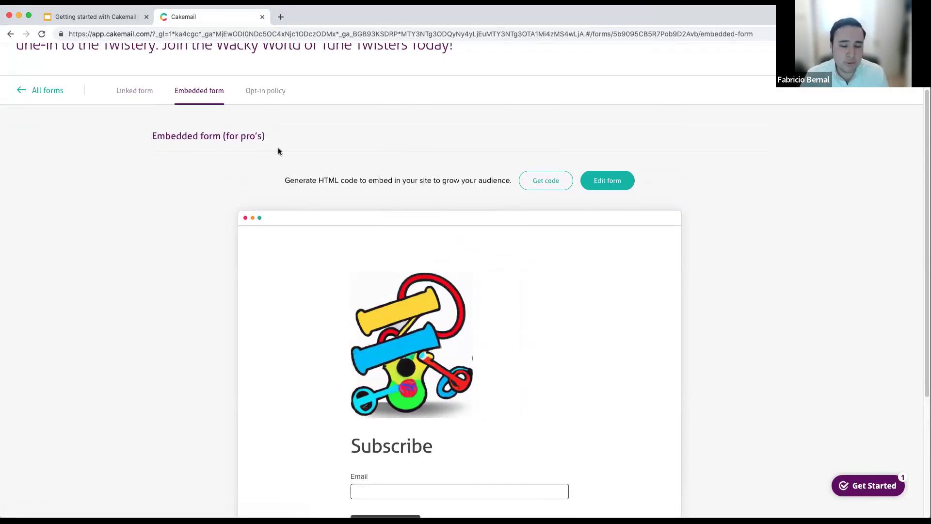
{"action": "scroll", "coordinate": [342, 188], "scroll_direction": "down", "scroll_amount": 1}
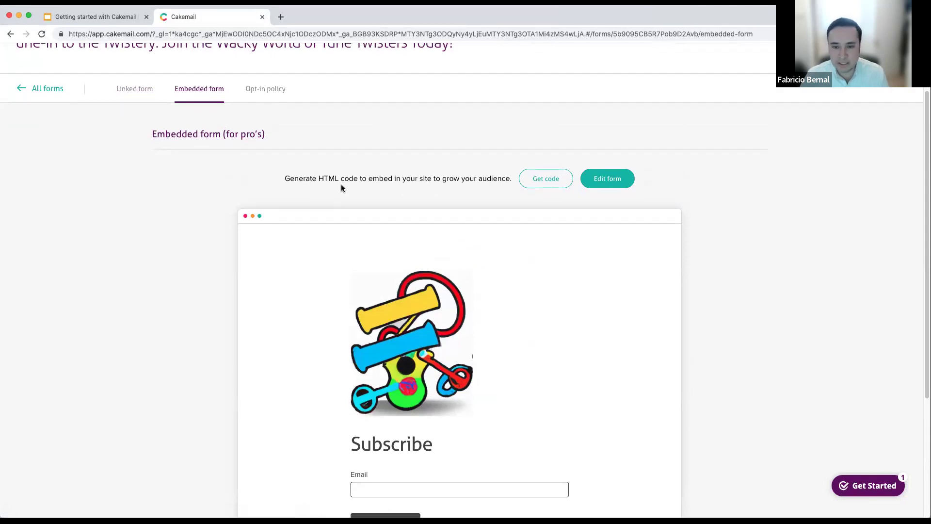
{"action": "left_click", "coordinate": [547, 180]}
{"action": "left_click", "coordinate": [468, 198]}
{"action": "scroll", "coordinate": [499, 240], "scroll_direction": "down", "scroll_amount": 10}
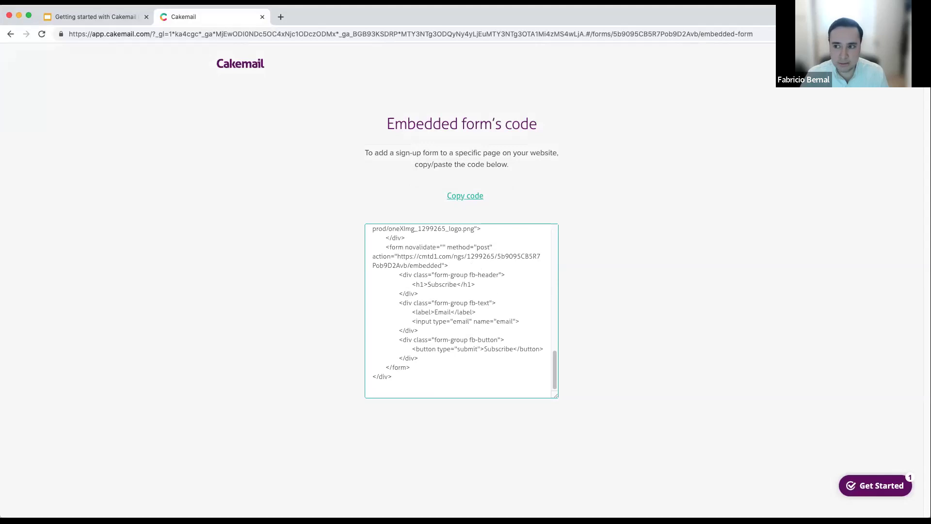
{"action": "key", "text": "Escape"}
{"action": "scroll", "coordinate": [429, 238], "scroll_direction": "down", "scroll_amount": 5}
{"action": "scroll", "coordinate": [428, 237], "scroll_direction": "up", "scroll_amount": 4}
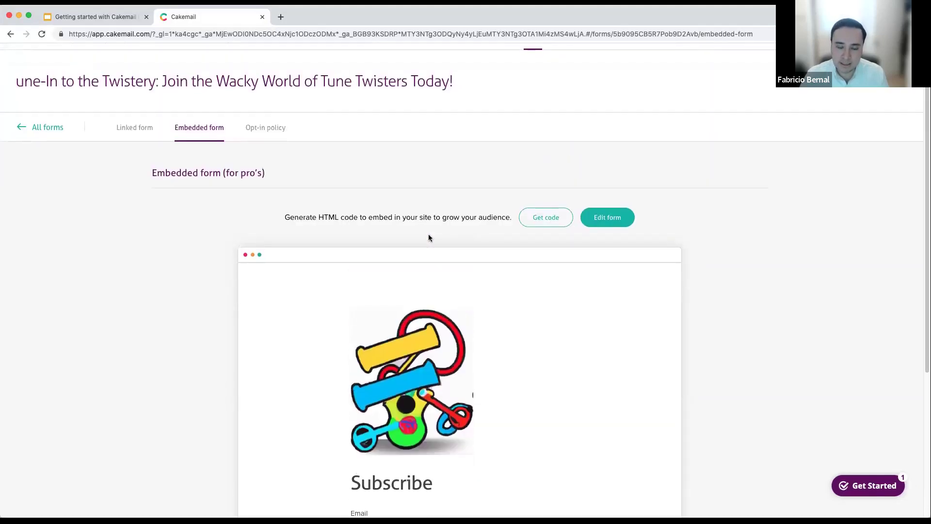
Step: Leave the form and start creating a new email campaign
{"action": "scroll", "coordinate": [428, 237], "scroll_direction": "up", "scroll_amount": 1}
{"action": "scroll", "coordinate": [429, 238], "scroll_direction": "down", "scroll_amount": 5}
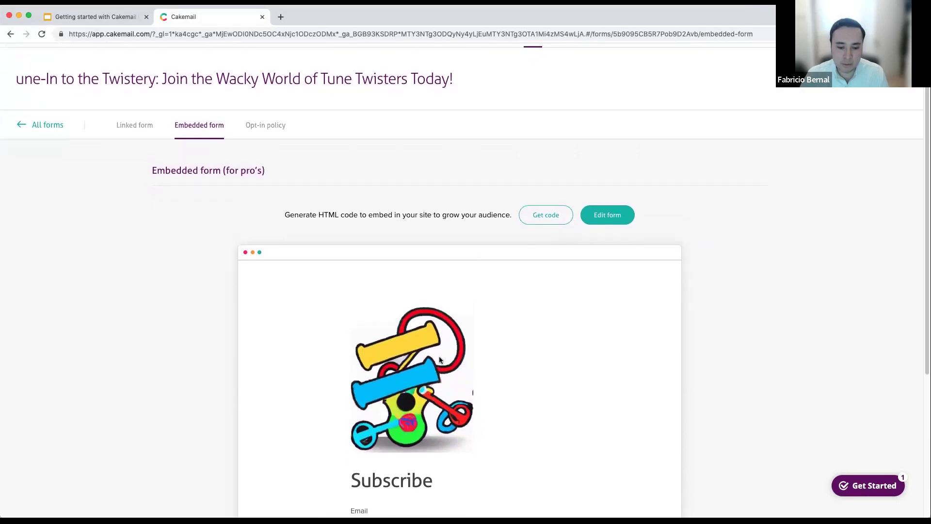
{"action": "scroll", "coordinate": [464, 327], "scroll_direction": "up", "scroll_amount": 5}
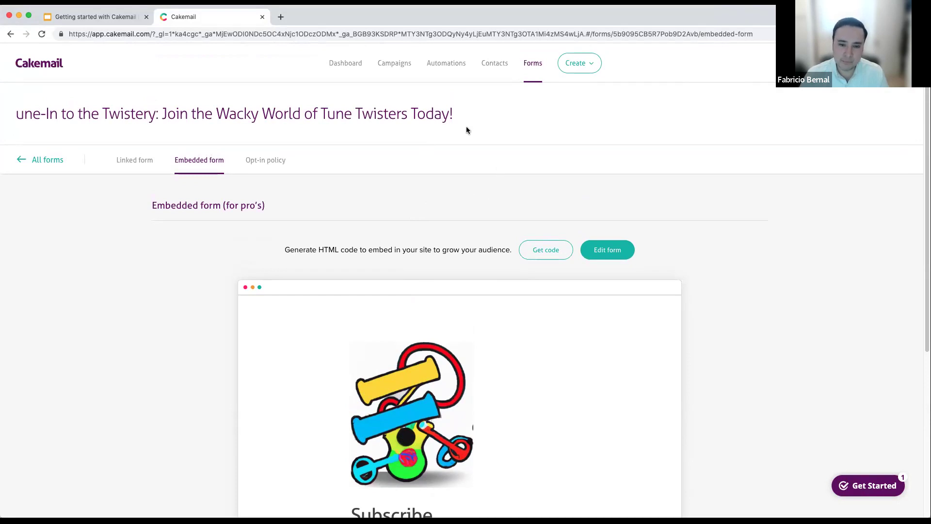
{"action": "left_click", "coordinate": [402, 68]}
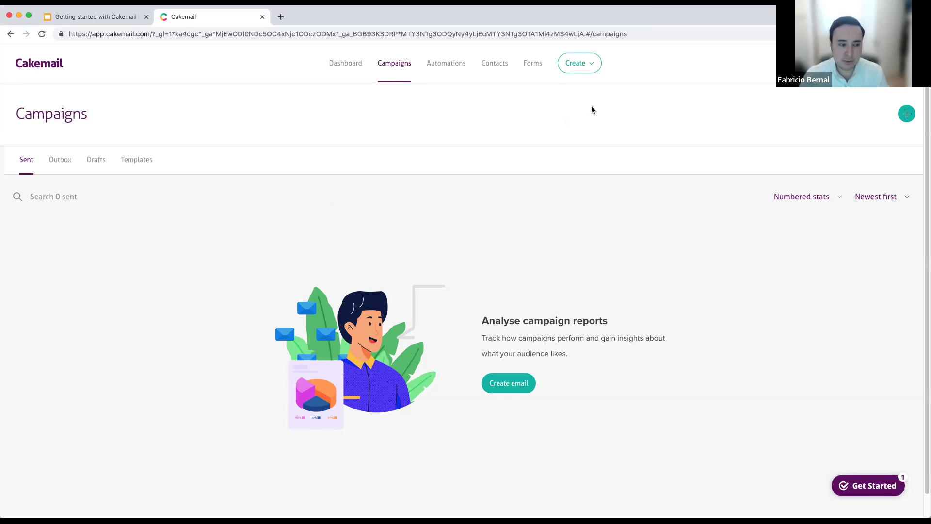
{"action": "left_click", "coordinate": [907, 120]}
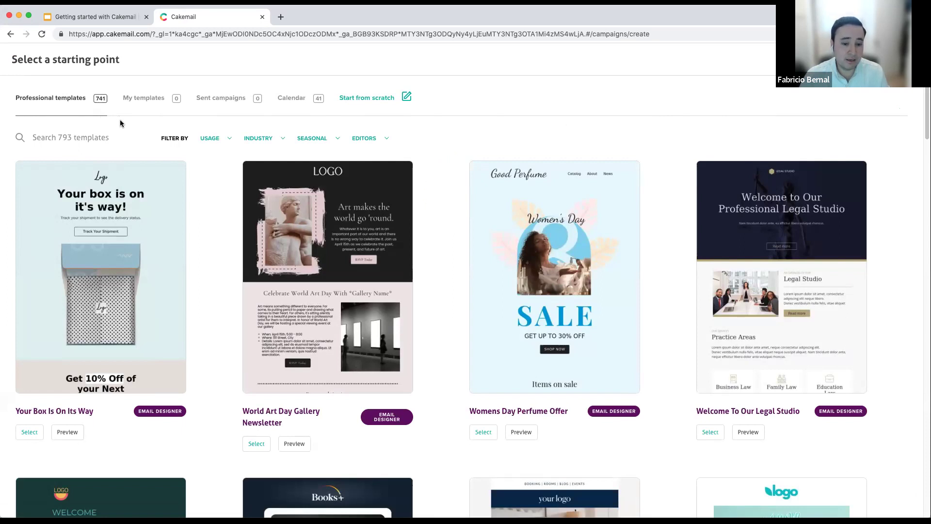
Step: Examine the Usage, Industry, Seasonal and Editors filter options for the professional templates
{"action": "left_click", "coordinate": [211, 143]}
{"action": "left_click", "coordinate": [256, 139]}
{"action": "left_click", "coordinate": [307, 140]}
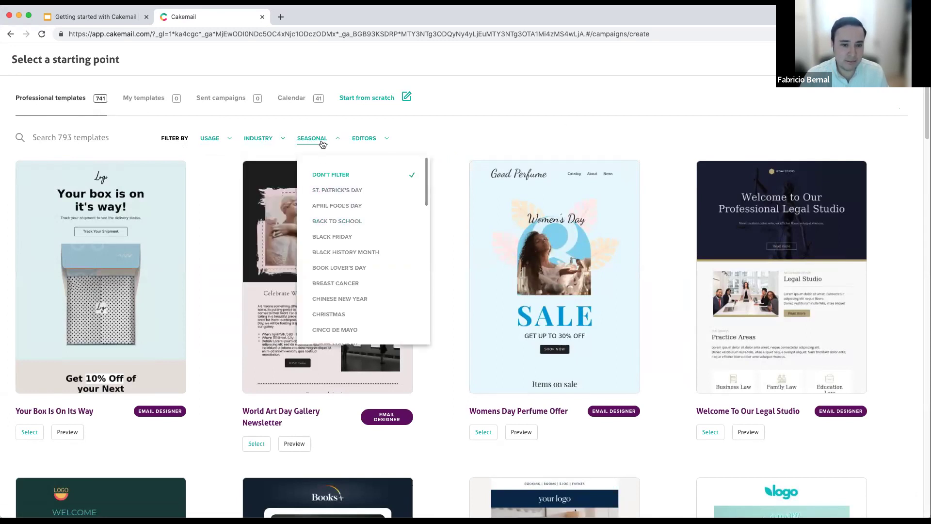
{"action": "left_click", "coordinate": [385, 140]}
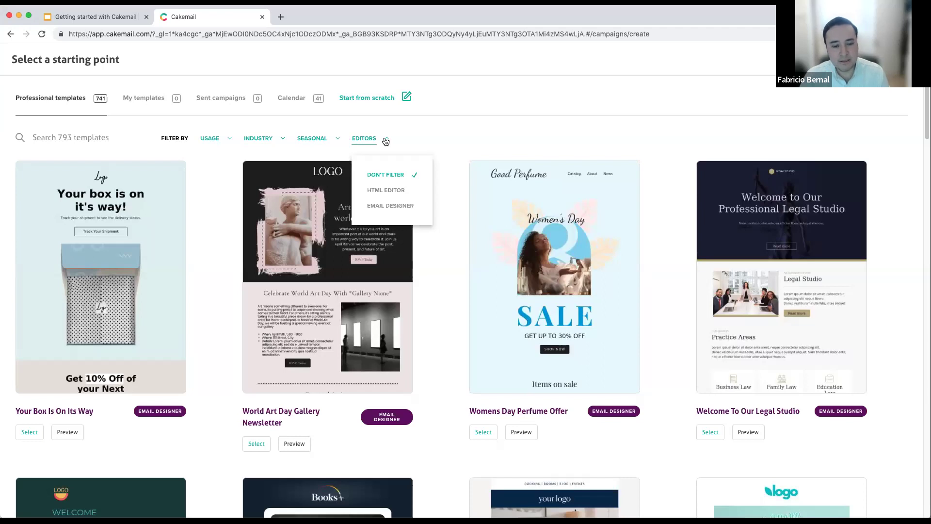
{"action": "left_click", "coordinate": [383, 141]}
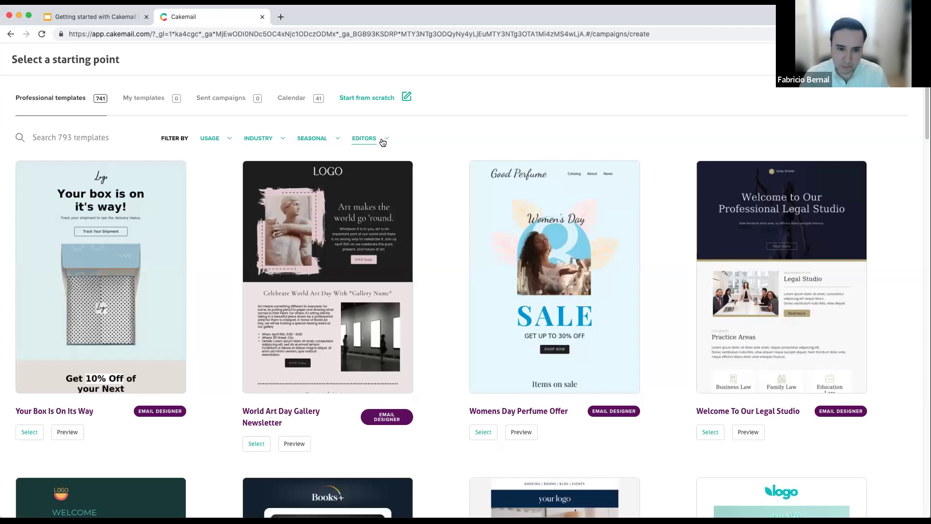
{"action": "left_click", "coordinate": [383, 141]}
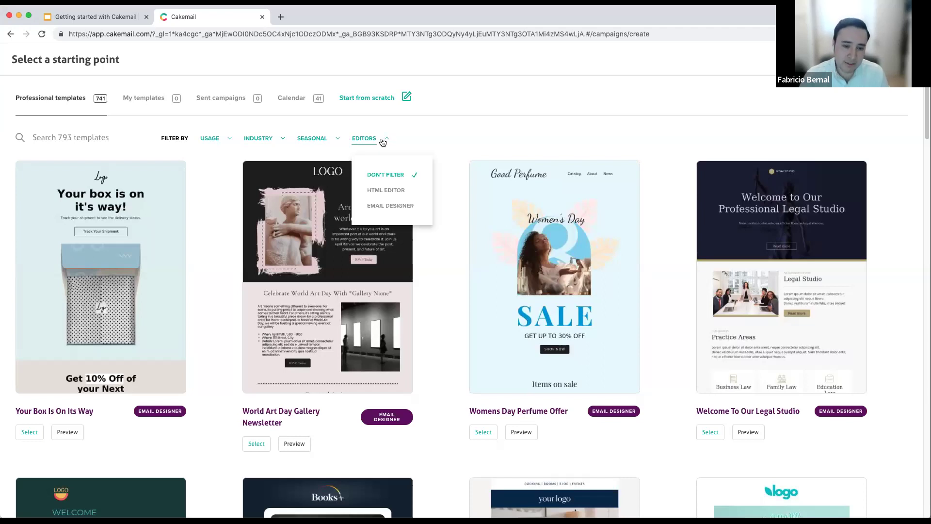
{"action": "left_click", "coordinate": [383, 141]}
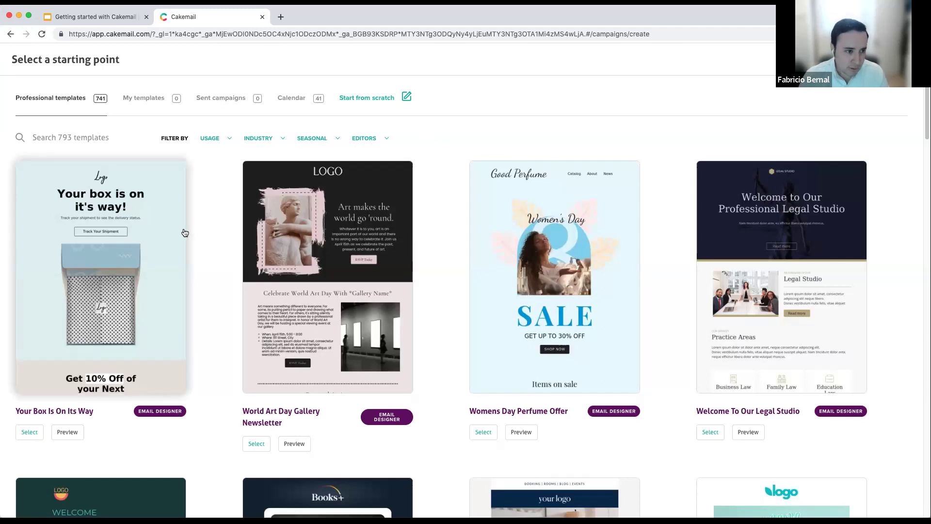
Step: Browse the professional email templates offered as starting points for the campaign
{"action": "scroll", "coordinate": [209, 271], "scroll_direction": "down", "scroll_amount": 1}
{"action": "scroll", "coordinate": [209, 286], "scroll_direction": "down", "scroll_amount": 8}
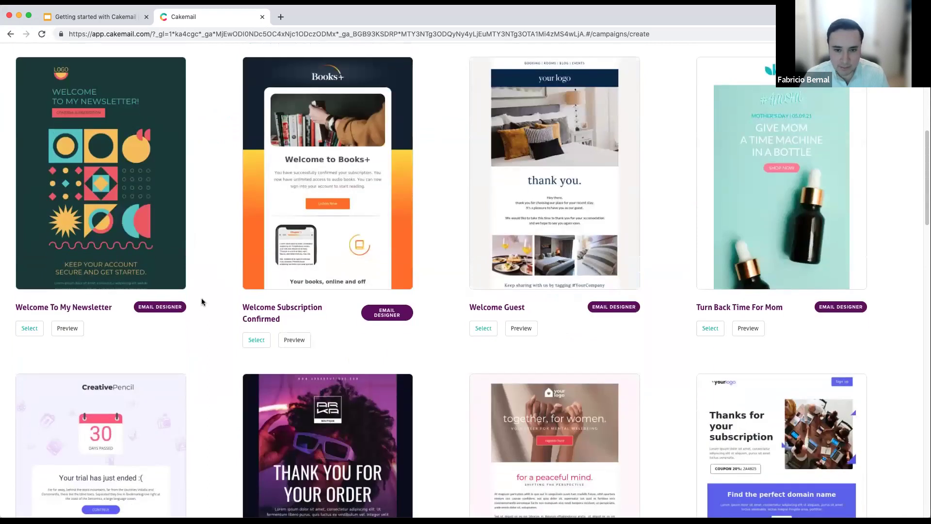
{"action": "scroll", "coordinate": [202, 299], "scroll_direction": "up", "scroll_amount": 8}
{"action": "scroll", "coordinate": [202, 297], "scroll_direction": "up", "scroll_amount": 1}
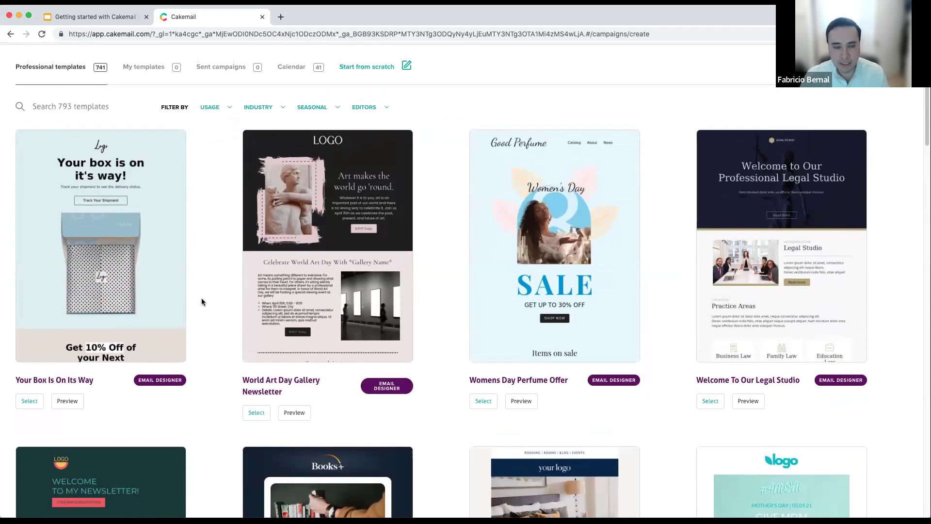
{"action": "scroll", "coordinate": [202, 301], "scroll_direction": "up", "scroll_amount": 1}
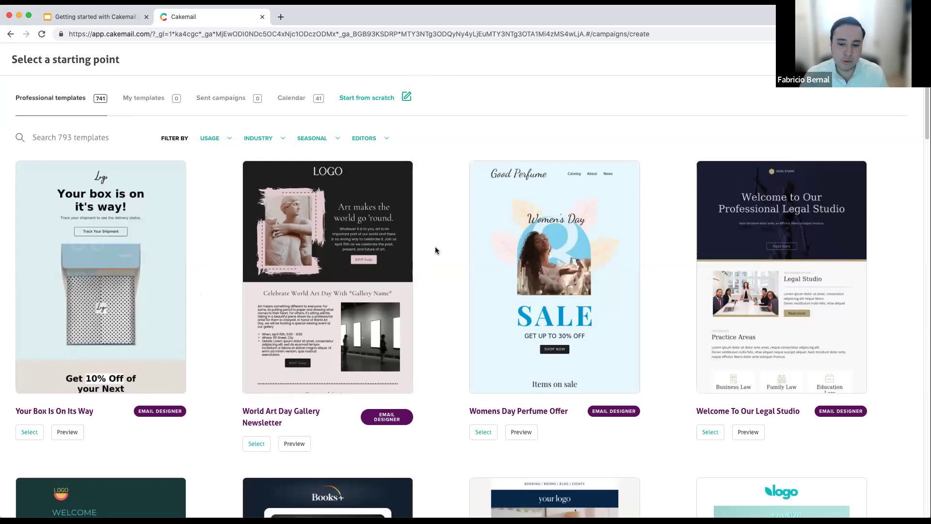
{"action": "scroll", "coordinate": [435, 250], "scroll_direction": "down", "scroll_amount": 1}
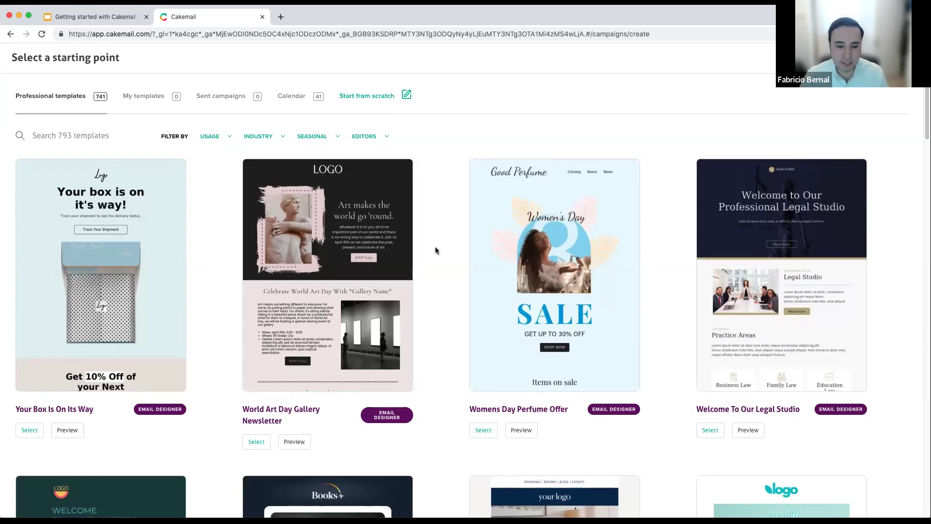
{"action": "scroll", "coordinate": [435, 250], "scroll_direction": "down", "scroll_amount": 1}
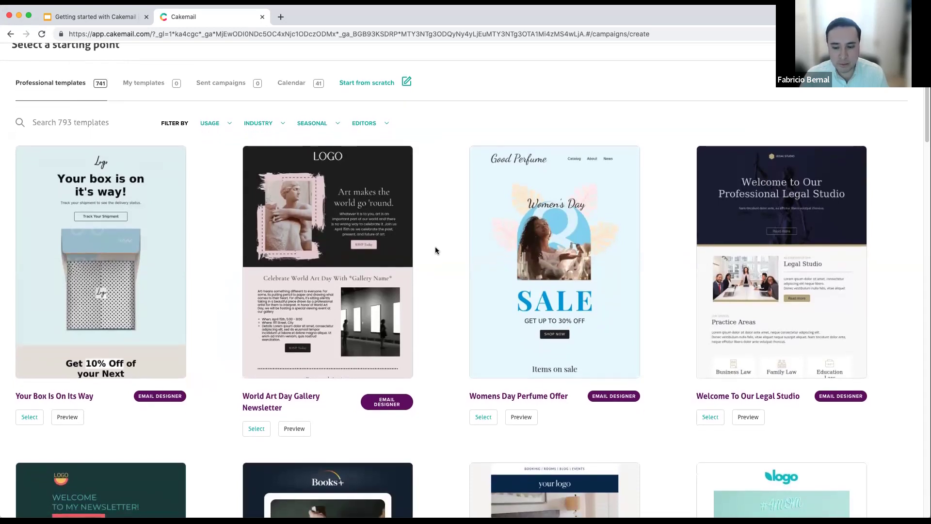
{"action": "scroll", "coordinate": [435, 251], "scroll_direction": "up", "scroll_amount": 1}
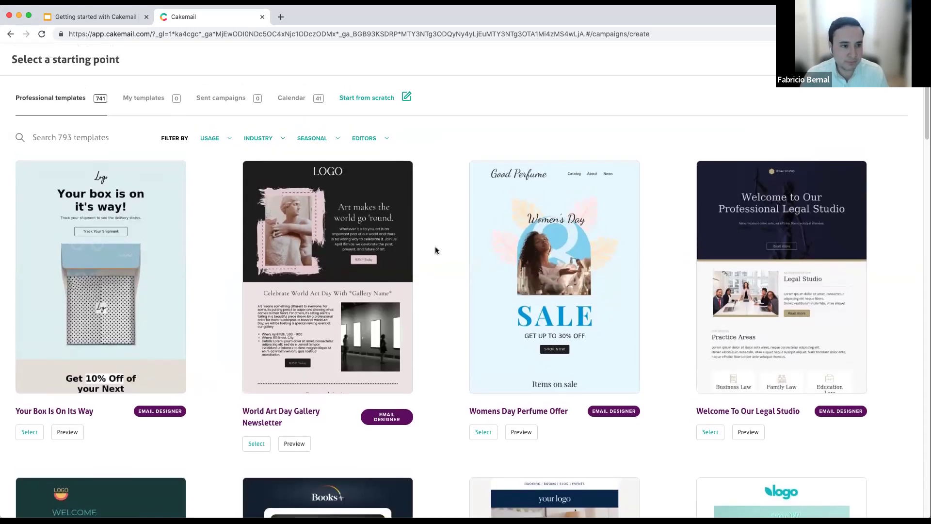
Step: Review the saved templates, sent campaigns and upcoming calendar event templates as alternative starting points
{"action": "left_click", "coordinate": [163, 111]}
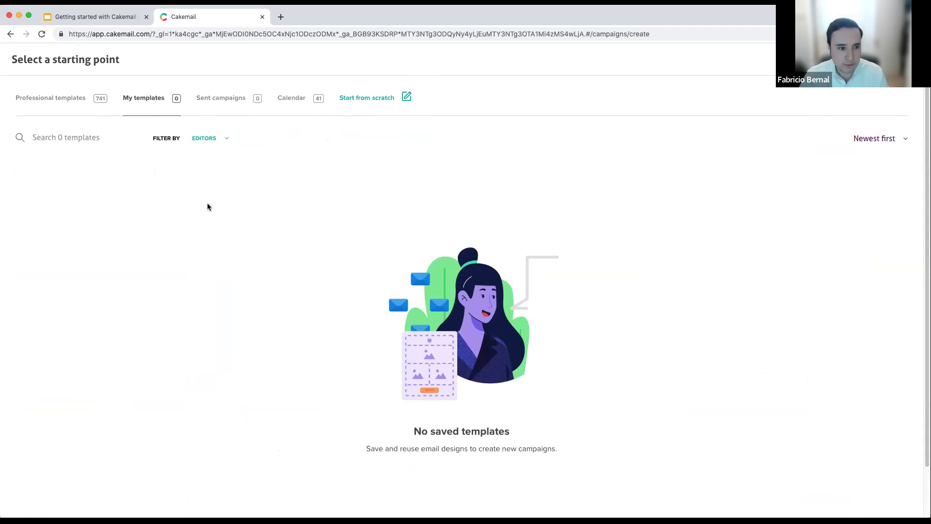
{"action": "left_click", "coordinate": [221, 100]}
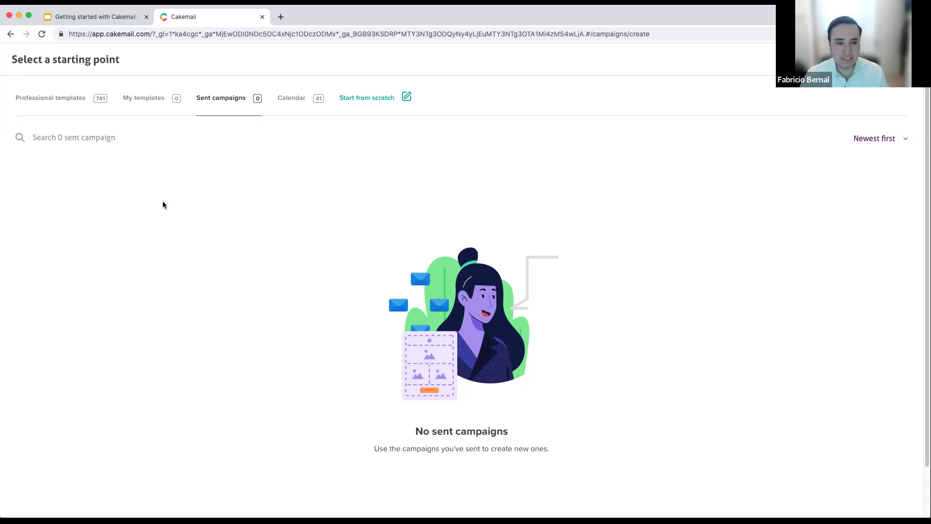
{"action": "left_click", "coordinate": [298, 106]}
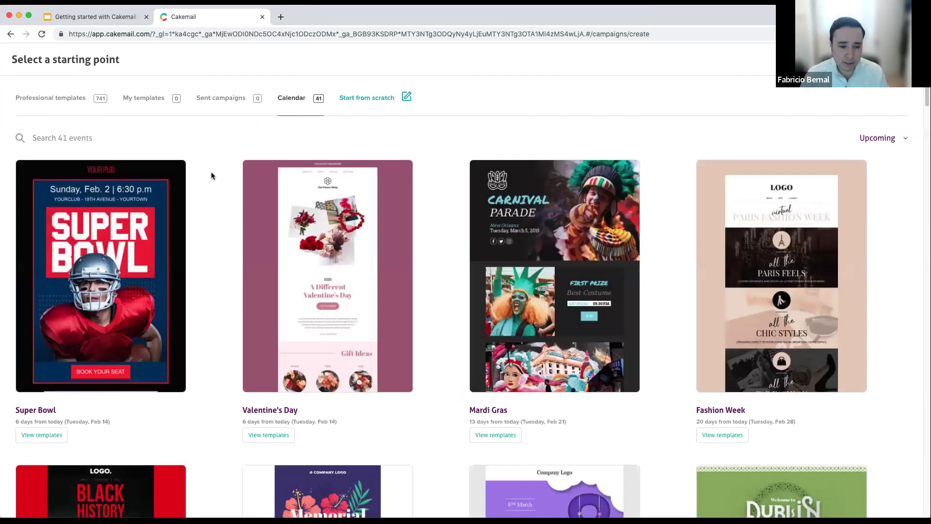
{"action": "scroll", "coordinate": [211, 183], "scroll_direction": "down", "scroll_amount": 1}
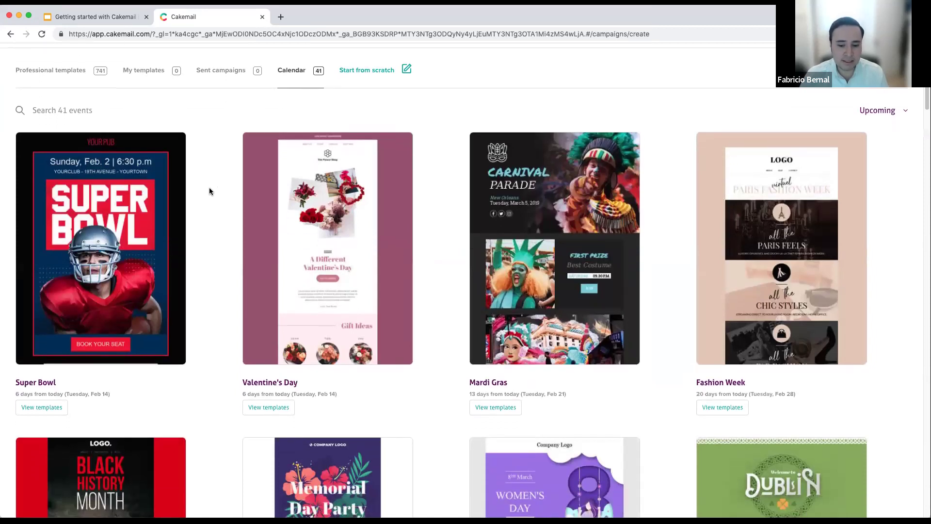
{"action": "scroll", "coordinate": [210, 191], "scroll_direction": "down", "scroll_amount": 3}
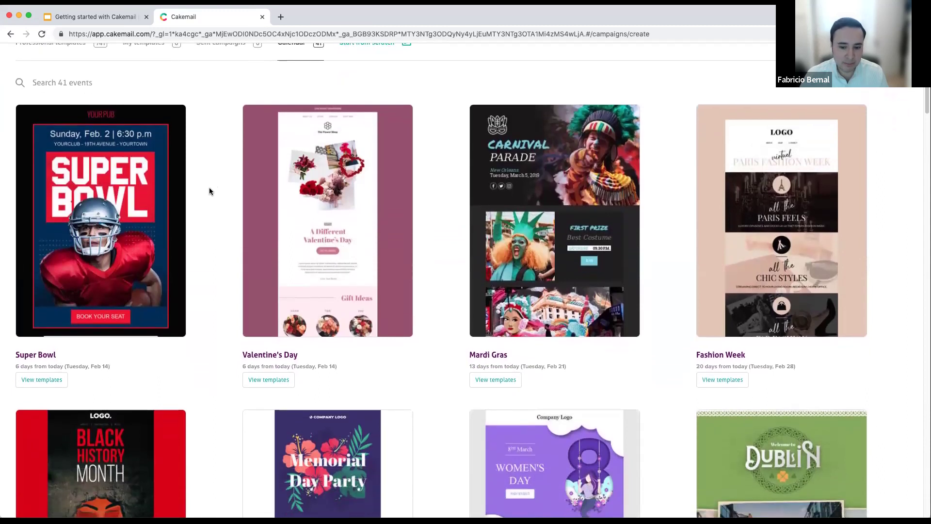
{"action": "scroll", "coordinate": [214, 194], "scroll_direction": "down", "scroll_amount": 1}
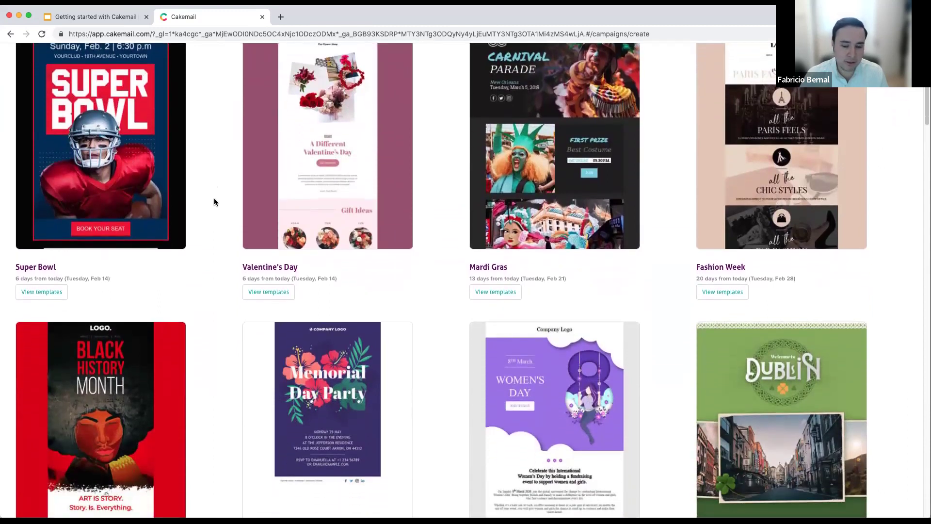
{"action": "scroll", "coordinate": [214, 198], "scroll_direction": "down", "scroll_amount": 5}
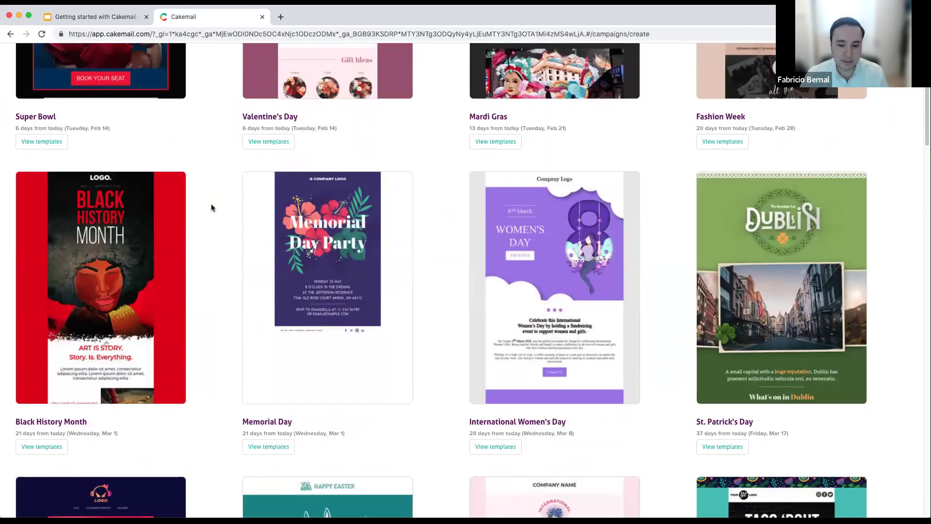
{"action": "scroll", "coordinate": [211, 208], "scroll_direction": "up", "scroll_amount": 3}
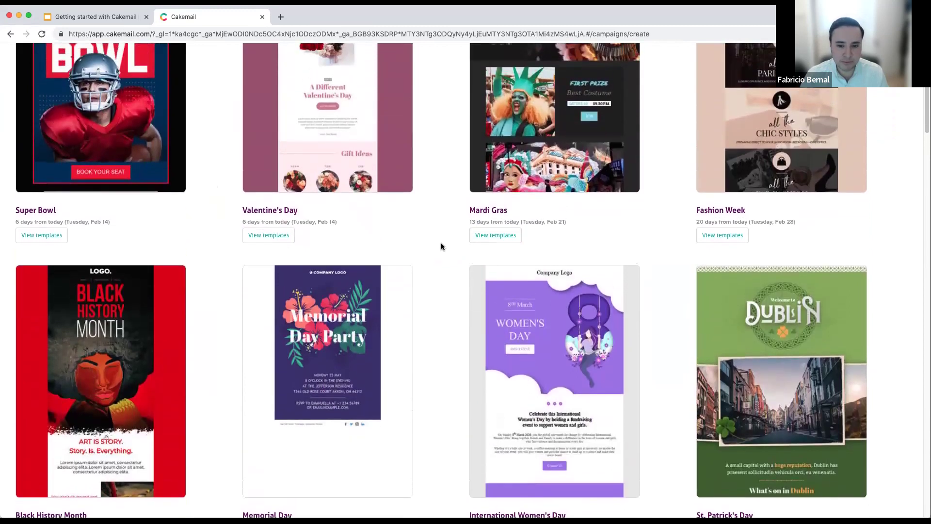
{"action": "scroll", "coordinate": [438, 244], "scroll_direction": "up", "scroll_amount": 6}
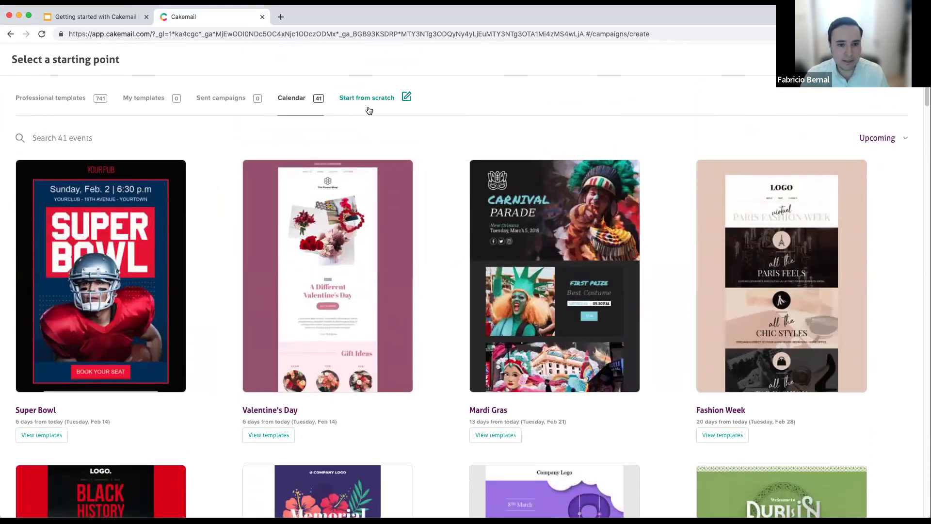
Step: Start the campaign from a blank canvas and add an empty row with a narrow and a wide column above the address footer
{"action": "left_click", "coordinate": [368, 109]}
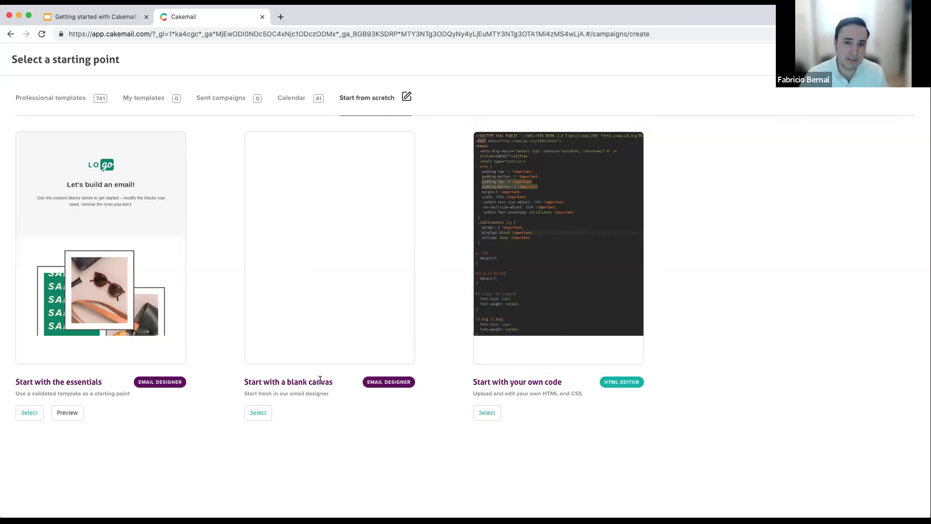
{"action": "left_click", "coordinate": [263, 415]}
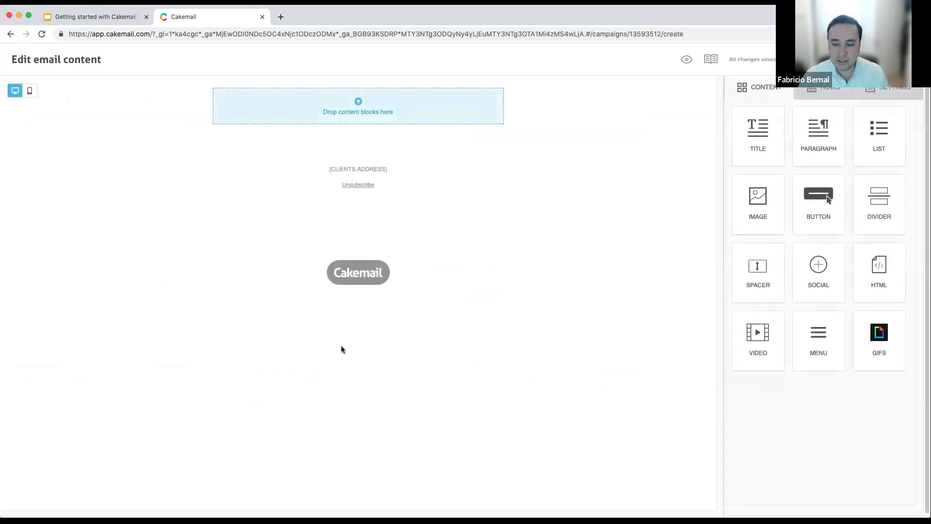
{"action": "left_click", "coordinate": [797, 96]}
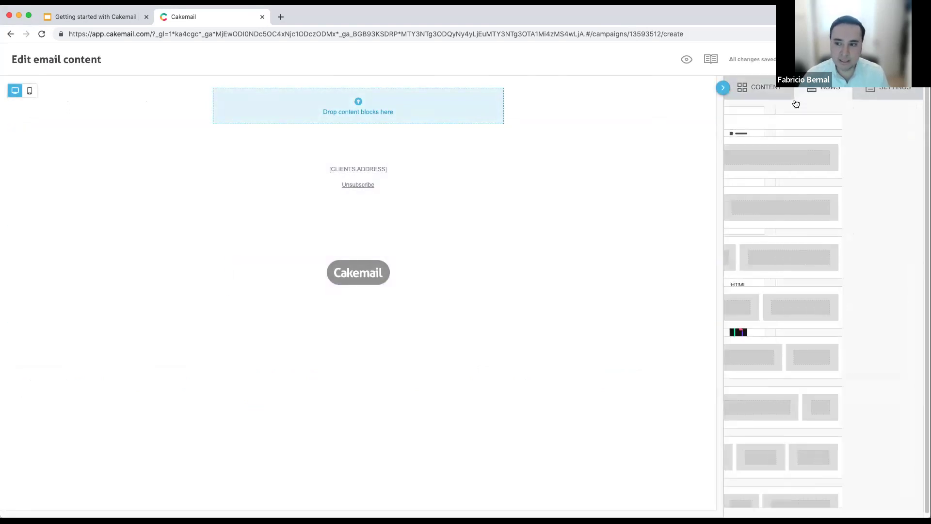
{"action": "left_click_drag", "start_coordinate": [772, 195], "coordinate": [364, 145]}
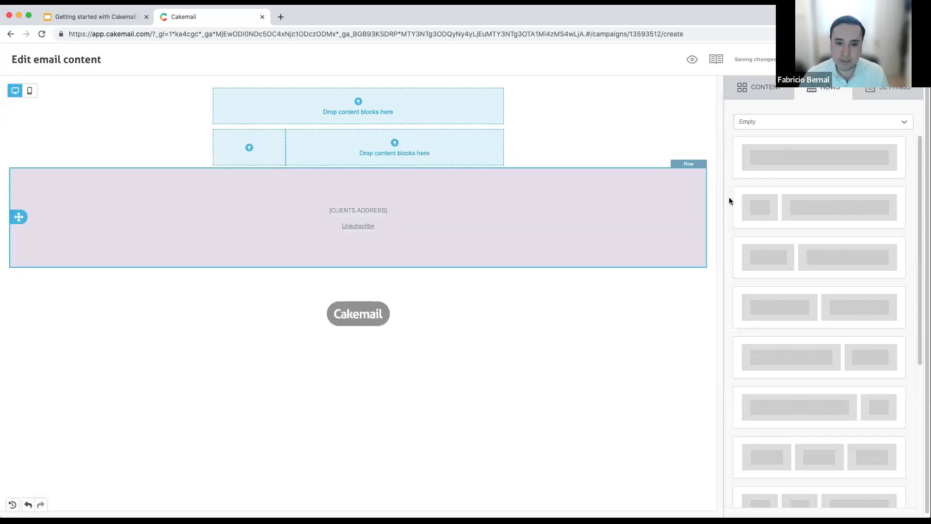
Step: Add a title block to the full-width row, an image block to the narrow column, and a button block to the wide column
{"action": "left_click", "coordinate": [769, 94]}
{"action": "left_click_drag", "start_coordinate": [783, 145], "coordinate": [418, 113]}
{"action": "left_click_drag", "start_coordinate": [776, 204], "coordinate": [249, 124]}
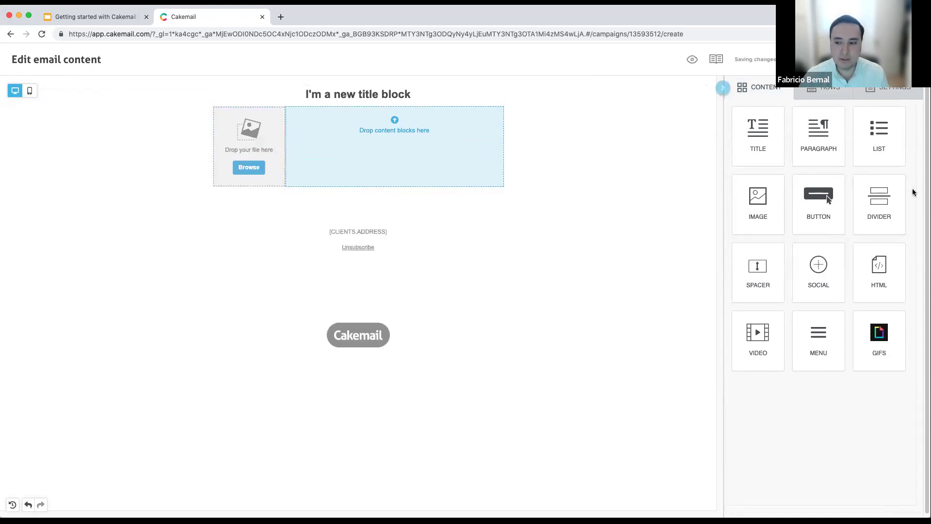
{"action": "left_click_drag", "start_coordinate": [829, 194], "coordinate": [446, 179]}
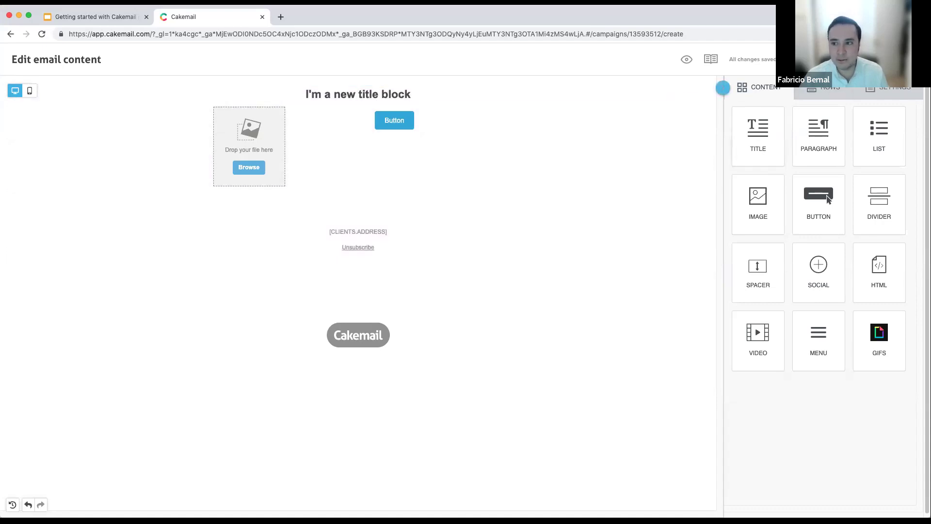
Step: Continue to the campaign details and limit the recipients in My mailing list to the Tune Twisters Segment (25-35)
{"action": "left_click", "coordinate": [912, 60]}
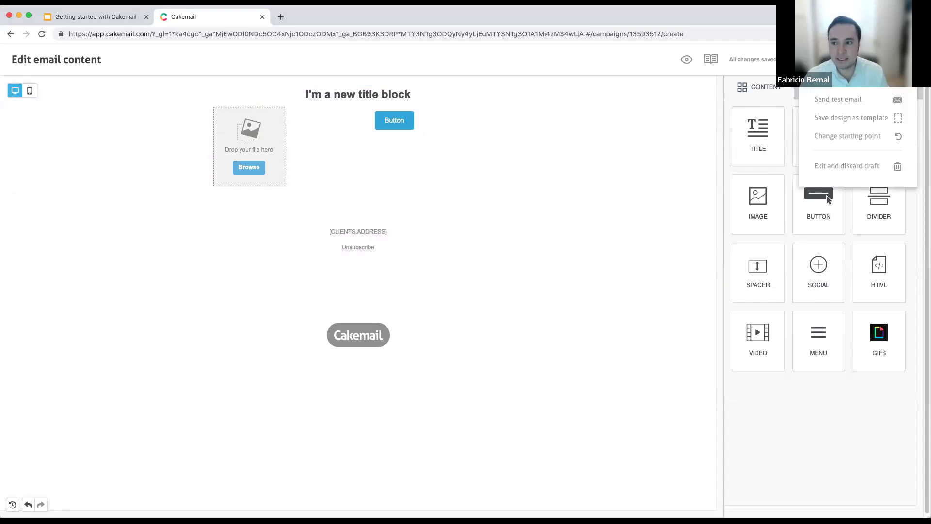
{"action": "left_click", "coordinate": [871, 98]}
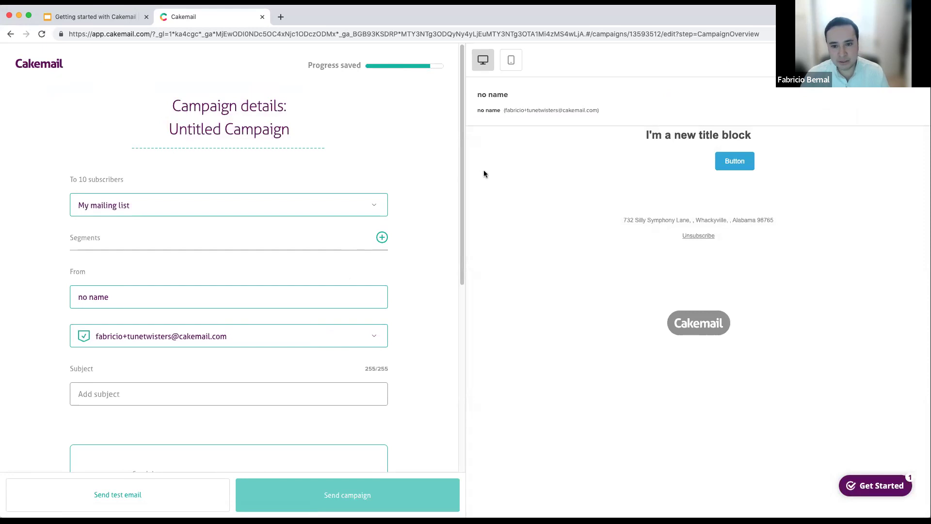
{"action": "left_click", "coordinate": [270, 212]}
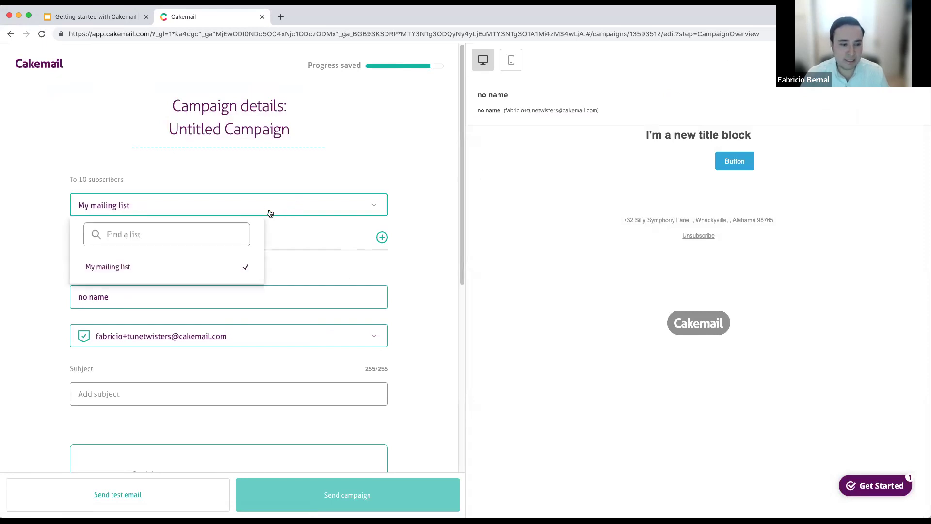
{"action": "left_click", "coordinate": [408, 212]}
{"action": "left_click", "coordinate": [373, 242]}
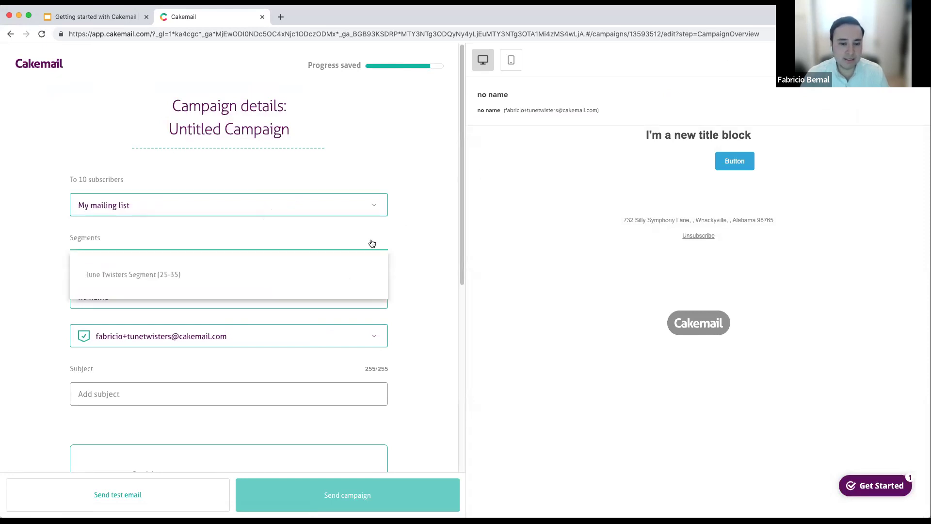
{"action": "left_click", "coordinate": [200, 275]}
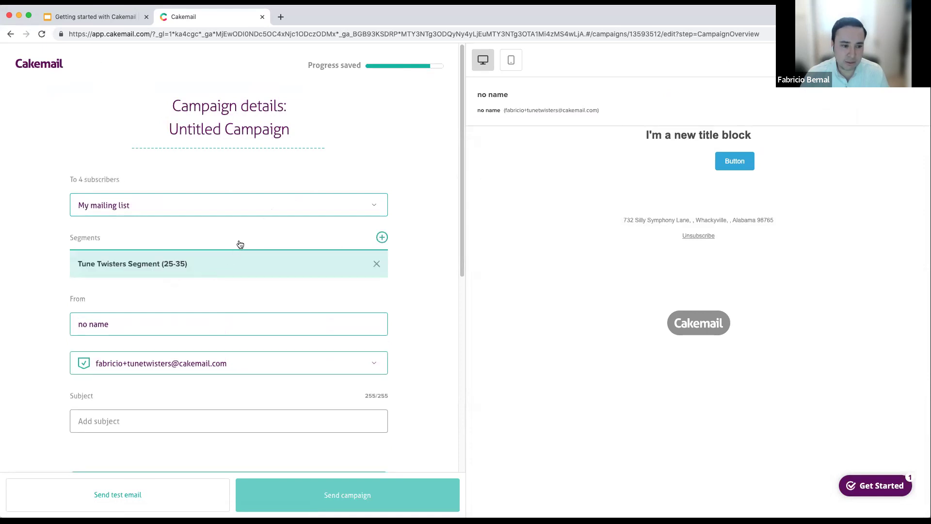
Step: Review the sender name and the sender email address options in the campaign details
{"action": "scroll", "coordinate": [194, 271], "scroll_direction": "down", "scroll_amount": 1}
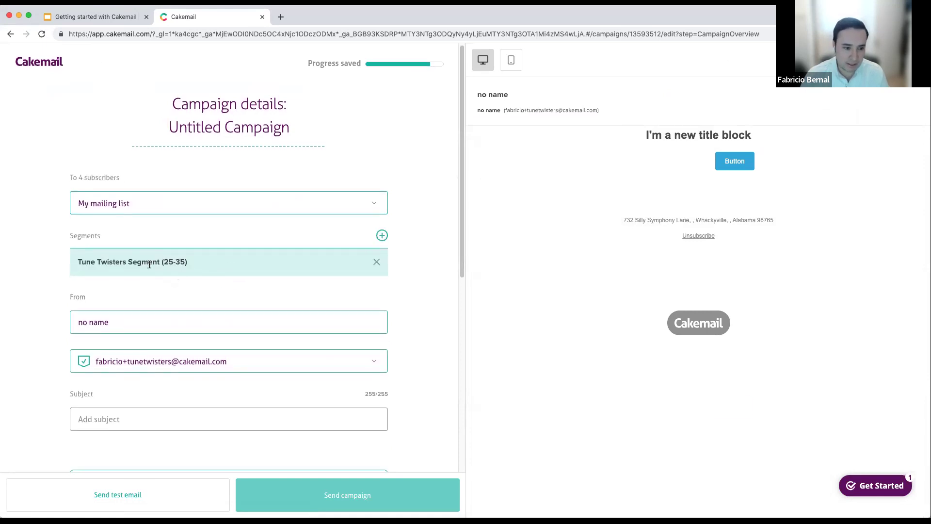
{"action": "scroll", "coordinate": [166, 266], "scroll_direction": "down", "scroll_amount": 1}
{"action": "left_click", "coordinate": [150, 318]}
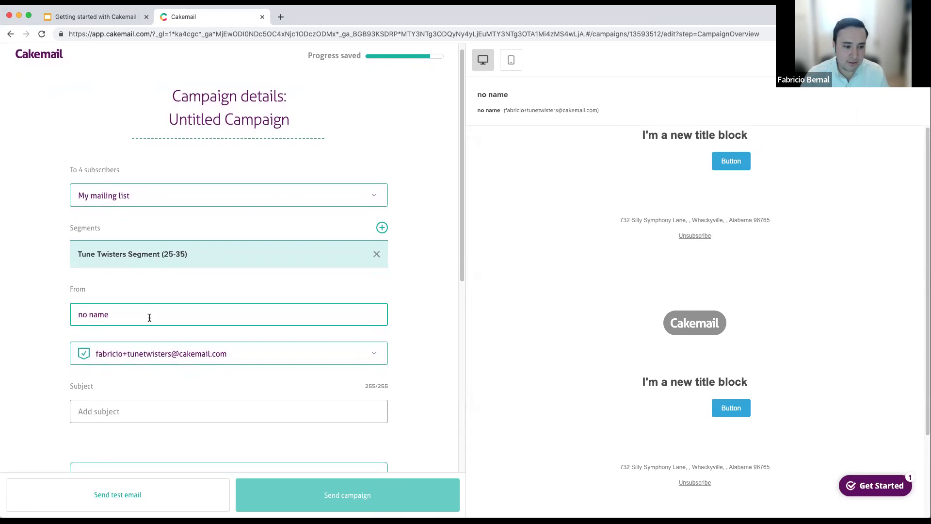
{"action": "scroll", "coordinate": [150, 310], "scroll_direction": "down", "scroll_amount": 3}
{"action": "left_click_drag", "start_coordinate": [129, 284], "coordinate": [77, 283]}
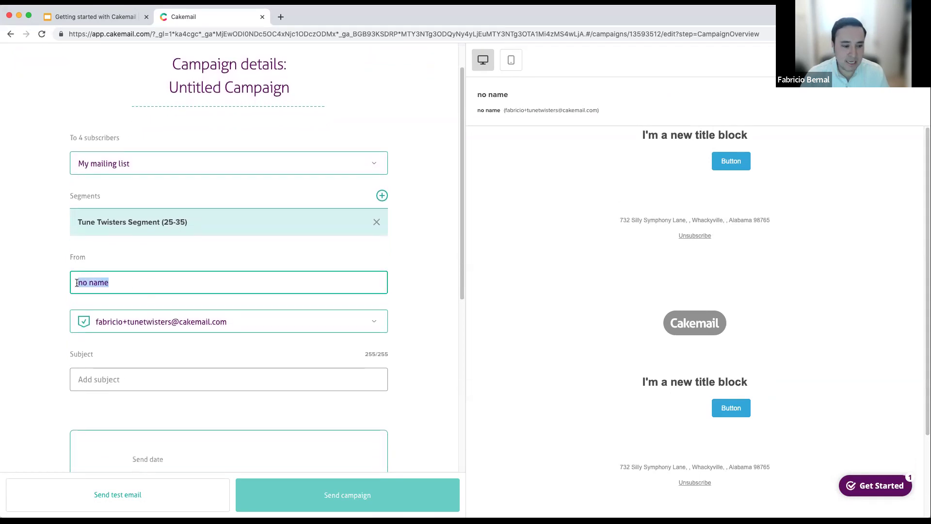
{"action": "left_click", "coordinate": [292, 331]}
{"action": "left_click", "coordinate": [287, 329]}
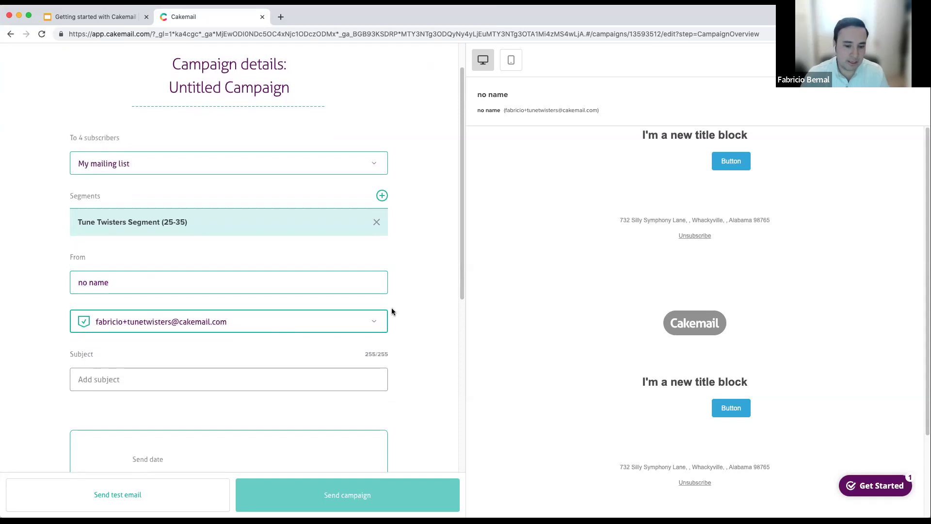
{"action": "scroll", "coordinate": [405, 312], "scroll_direction": "down", "scroll_amount": 2}
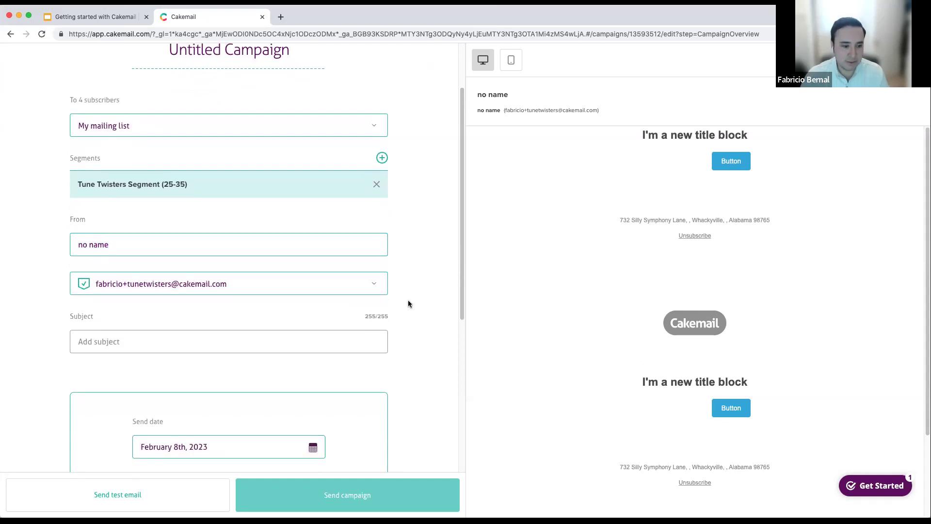
Step: Check the subject line best practices for the campaign's empty subject field
{"action": "scroll", "coordinate": [406, 303], "scroll_direction": "down", "scroll_amount": 1}
{"action": "left_click", "coordinate": [246, 308]}
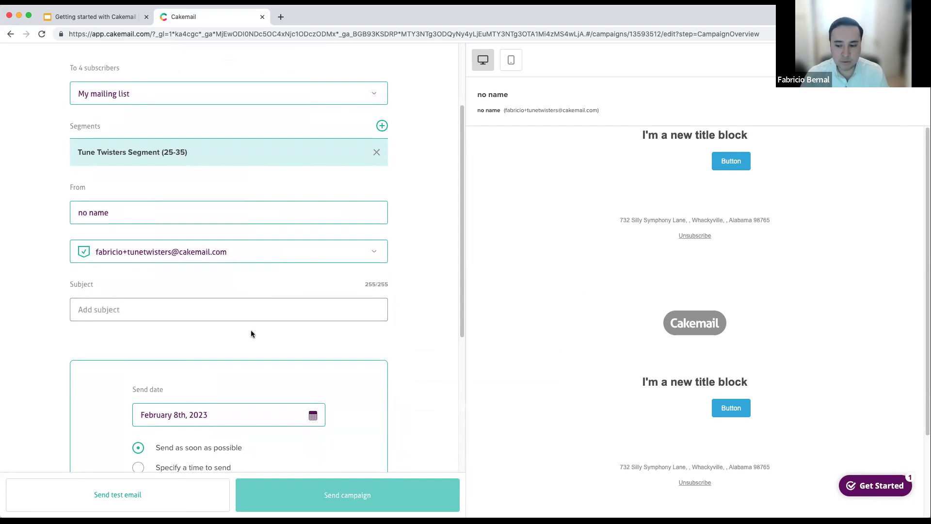
{"action": "left_click", "coordinate": [259, 316]}
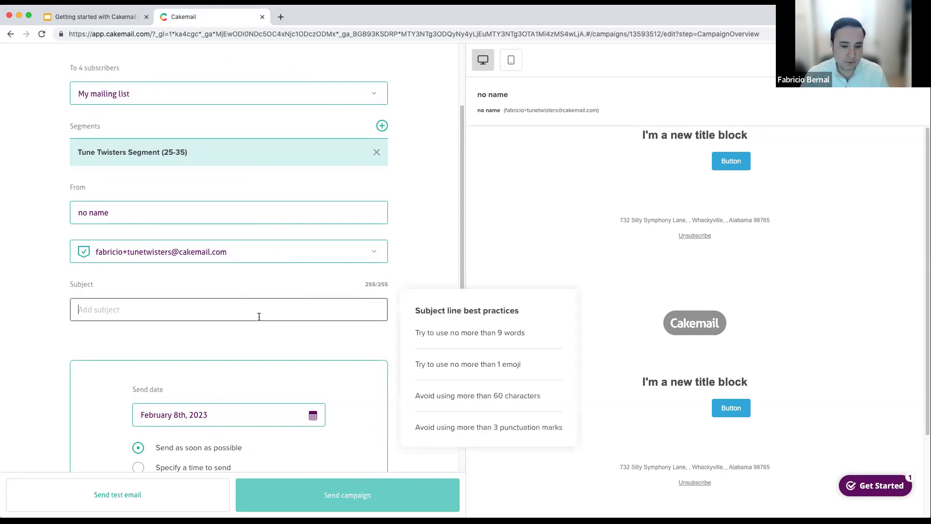
{"action": "left_click", "coordinate": [242, 338]}
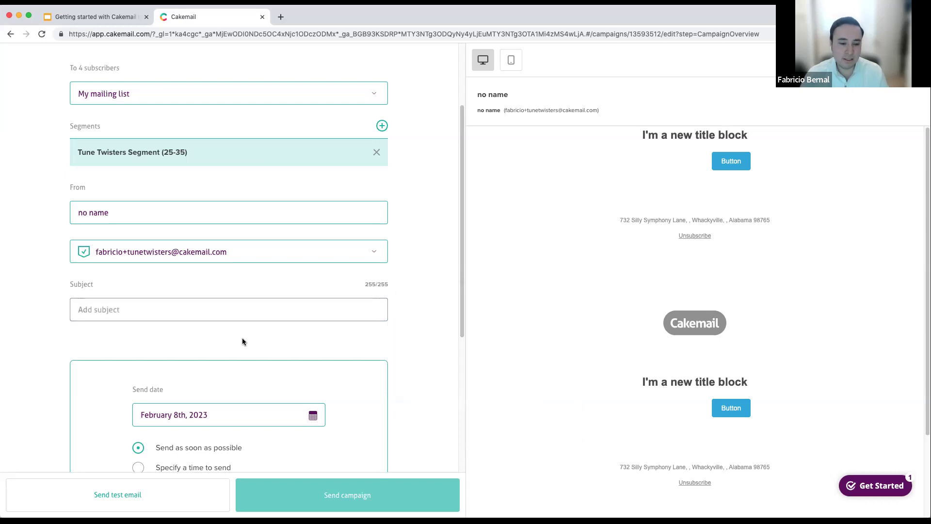
{"action": "scroll", "coordinate": [356, 324], "scroll_direction": "down", "scroll_amount": 1}
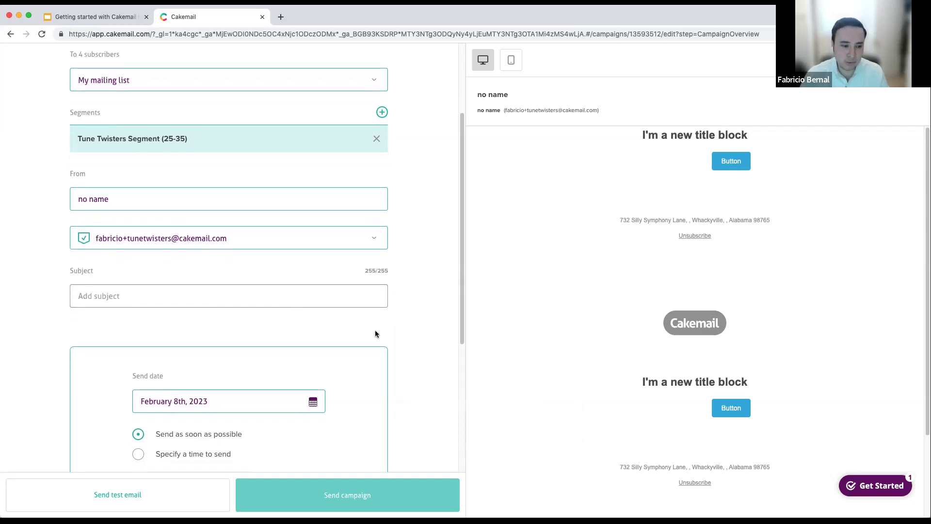
{"action": "scroll", "coordinate": [397, 325], "scroll_direction": "down", "scroll_amount": 4}
{"action": "left_click", "coordinate": [313, 258]}
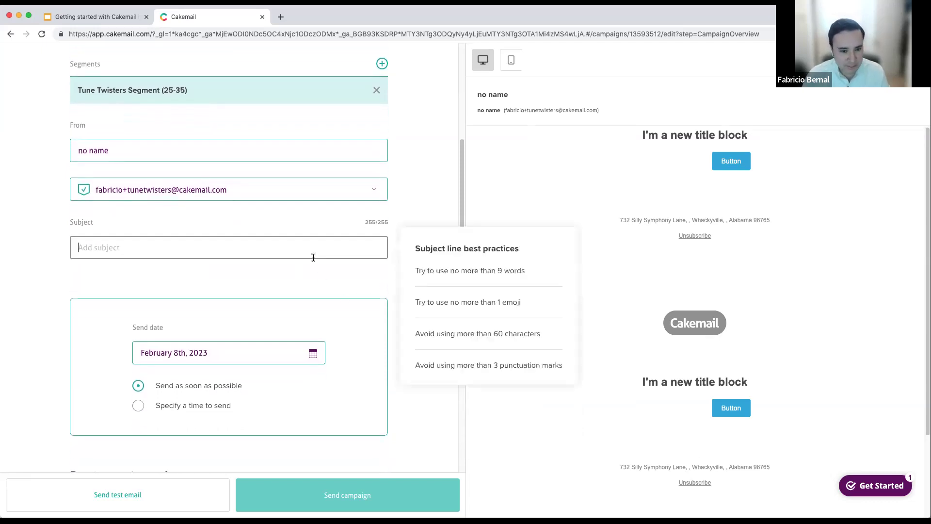
{"action": "left_click", "coordinate": [315, 272]}
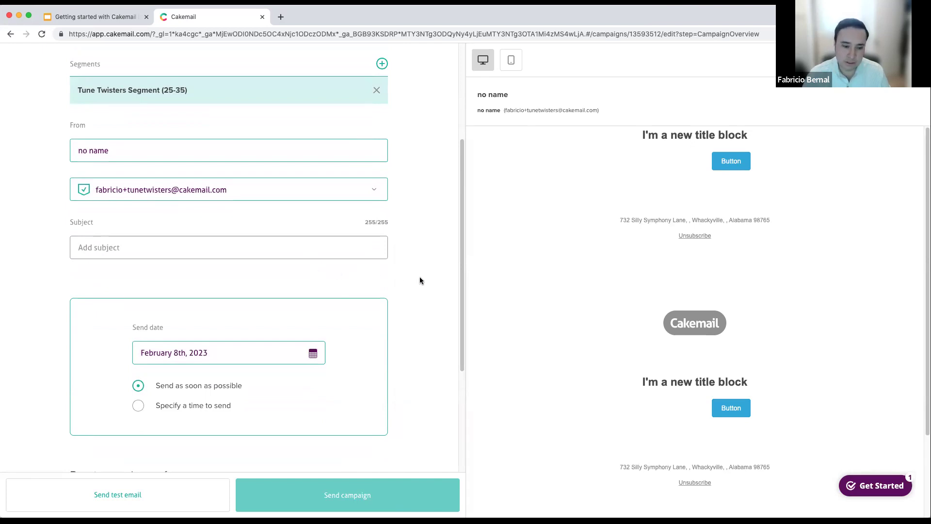
Step: Try scheduling the campaign with a specified send time, and return it to sending as soon as possible
{"action": "scroll", "coordinate": [429, 280], "scroll_direction": "down", "scroll_amount": 1}
{"action": "scroll", "coordinate": [428, 282], "scroll_direction": "down", "scroll_amount": 3}
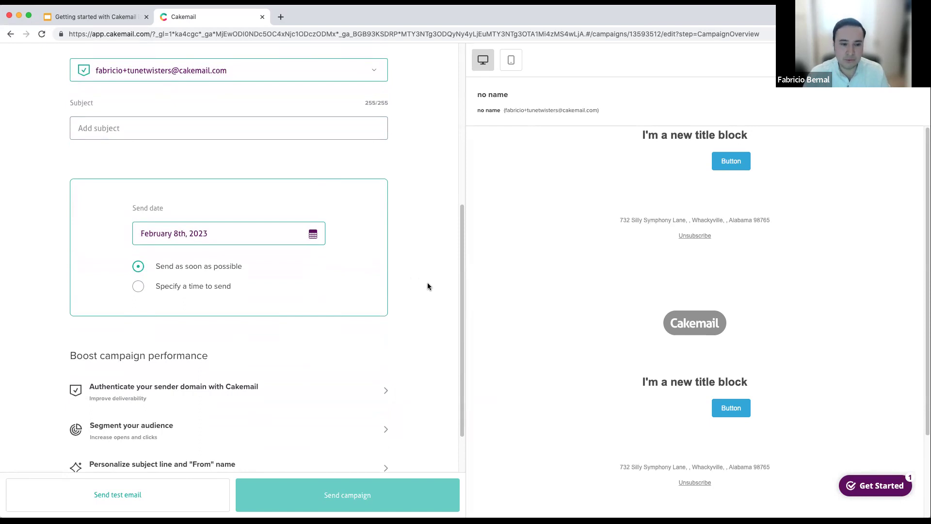
{"action": "scroll", "coordinate": [426, 310], "scroll_direction": "down", "scroll_amount": 3}
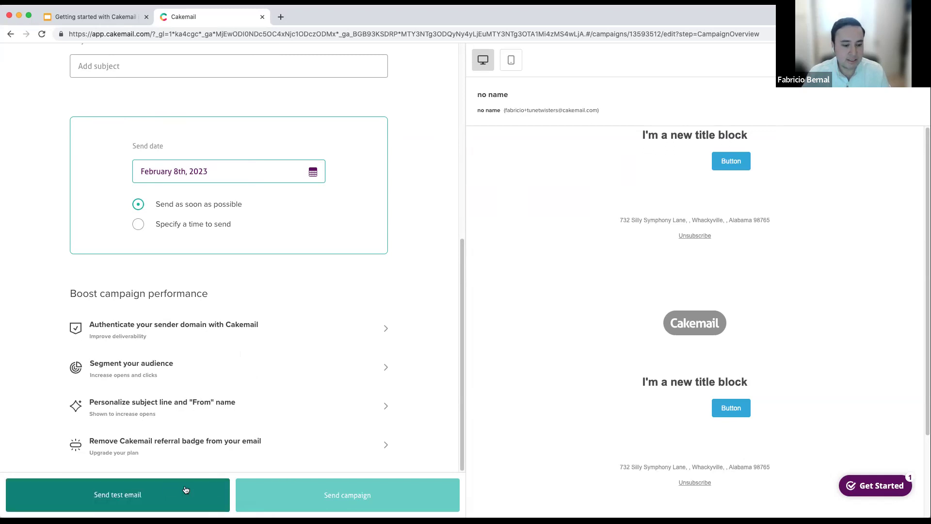
{"action": "left_click", "coordinate": [180, 226]}
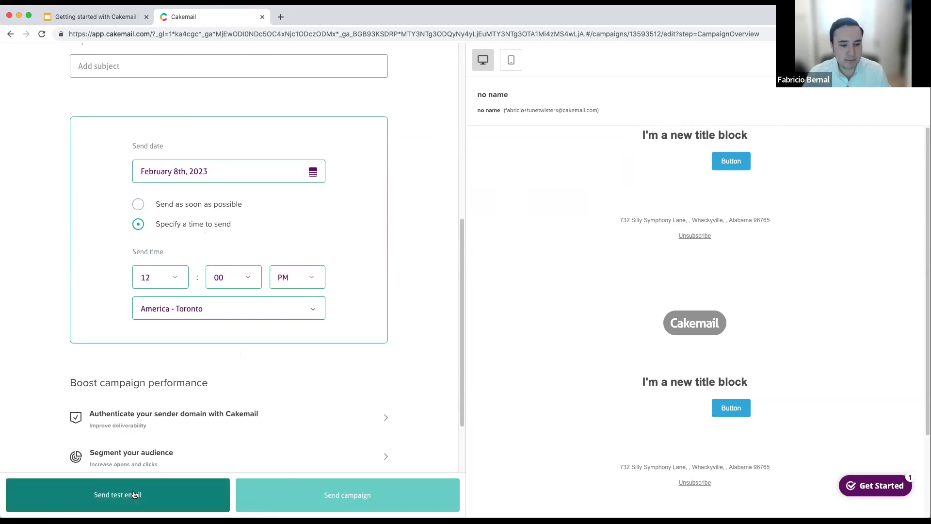
{"action": "left_click", "coordinate": [227, 204]}
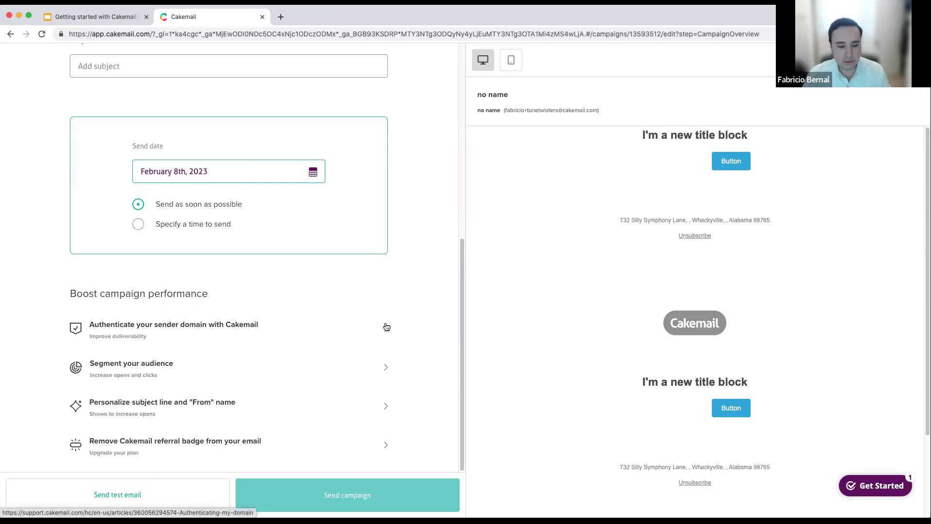
Step: Leave the campaign as a draft and view the list of sent campaigns where campaign reports are kept
{"action": "scroll", "coordinate": [403, 331], "scroll_direction": "up", "scroll_amount": 3}
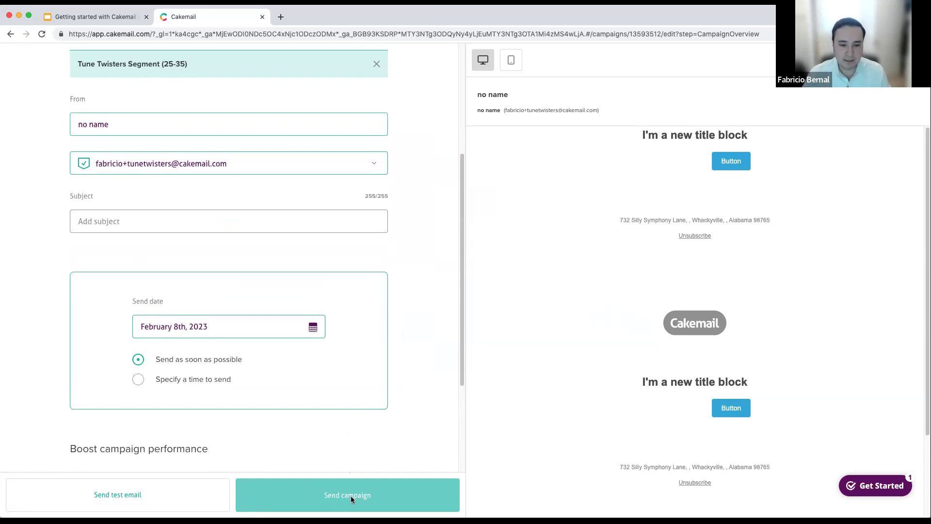
{"action": "scroll", "coordinate": [437, 266], "scroll_direction": "up", "scroll_amount": 1}
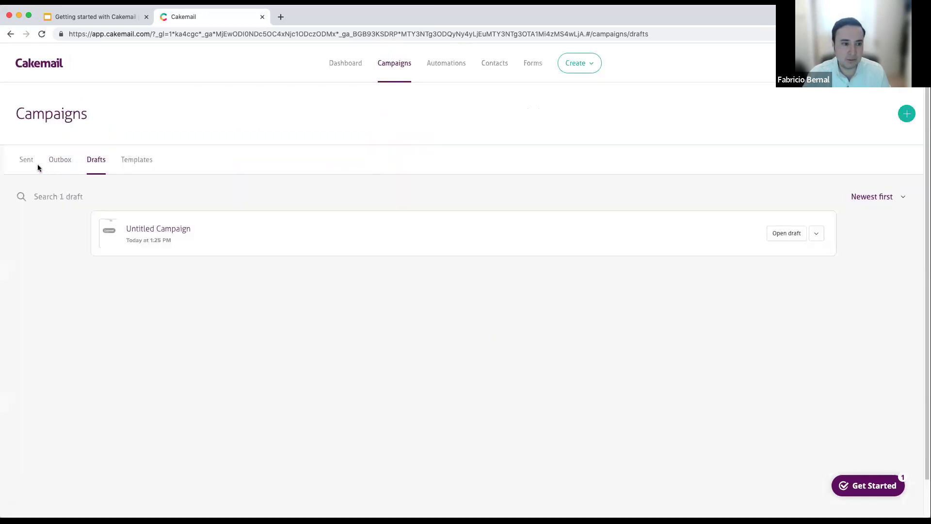
{"action": "left_click", "coordinate": [32, 163]}
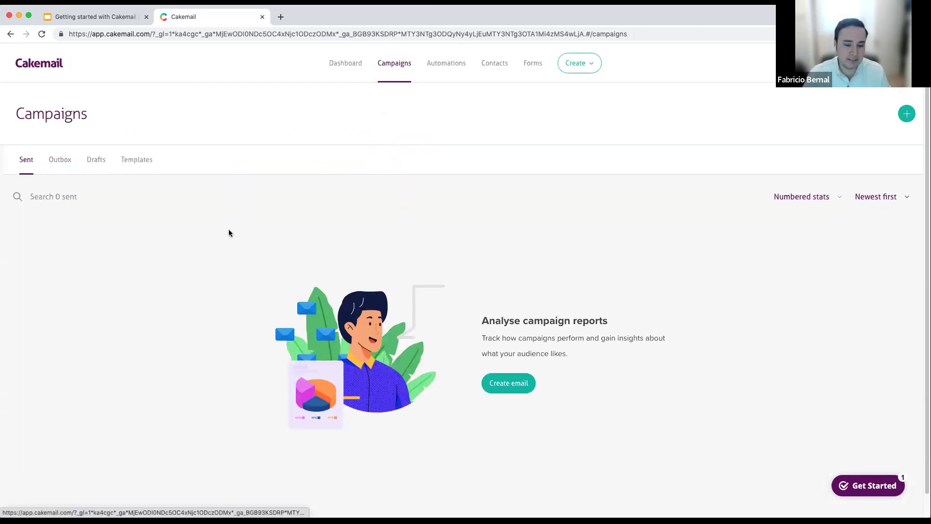